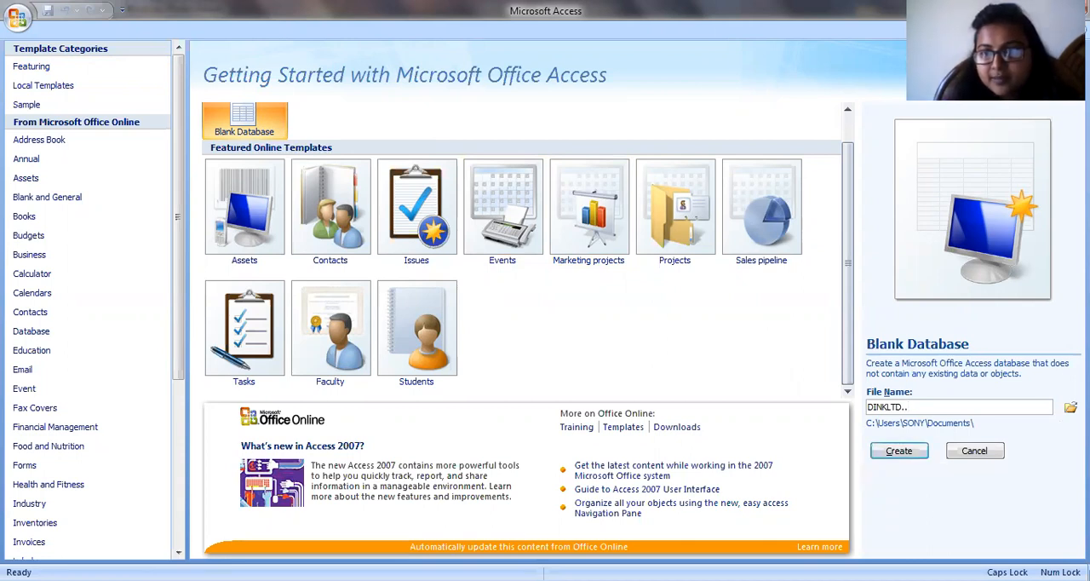
- Create a blank database with the file name DINKLTD.. in the Documents folder
click(897, 451)
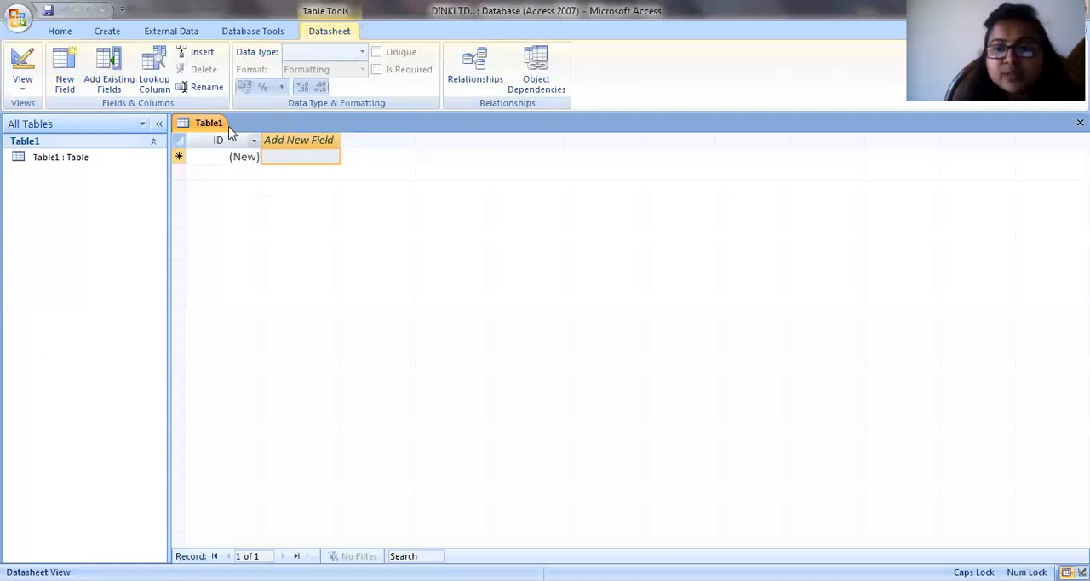
click(23, 68)
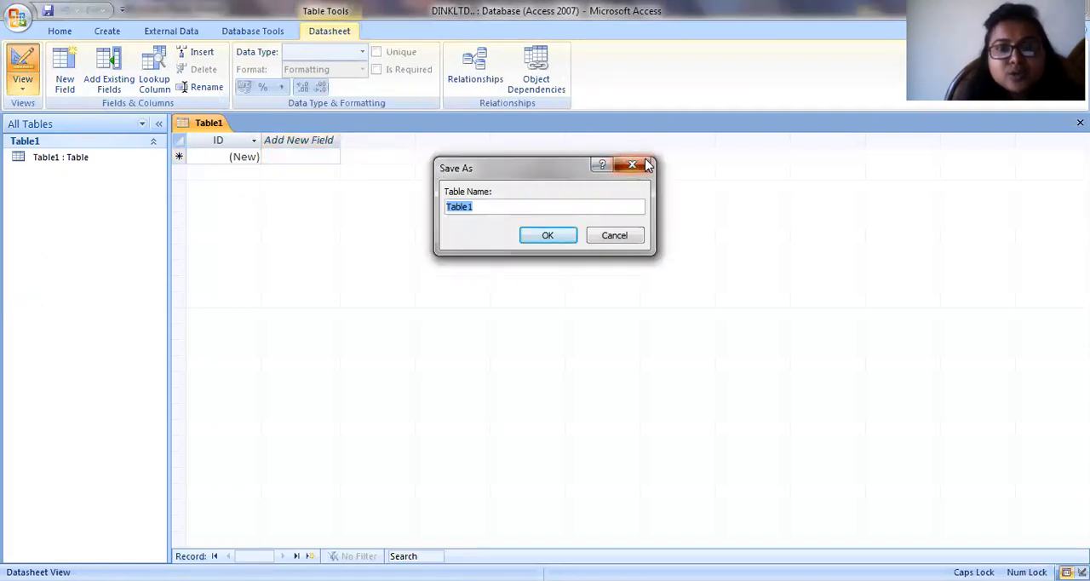
click(645, 165)
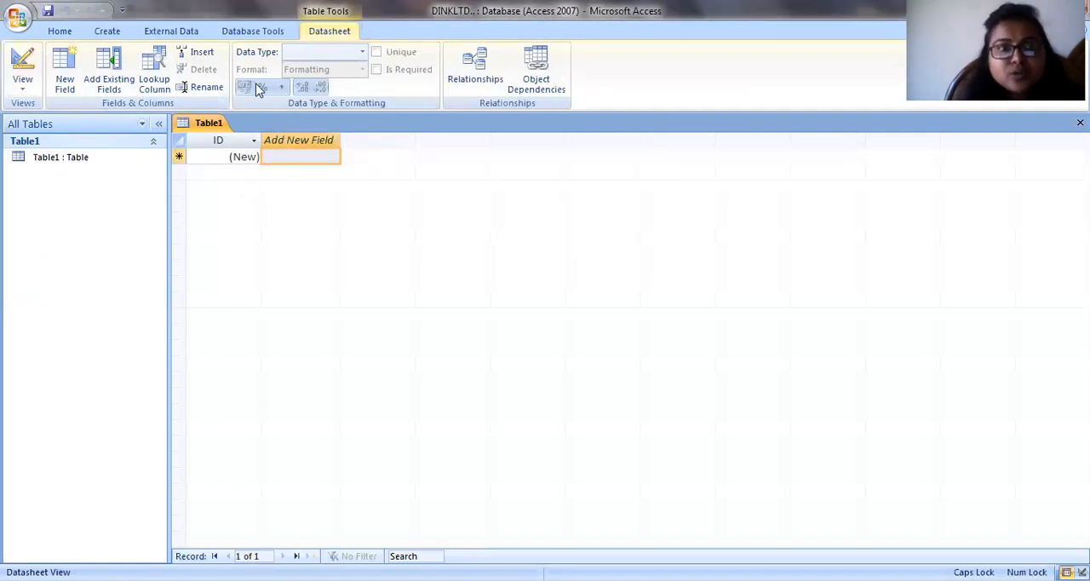
right_click(31, 78)
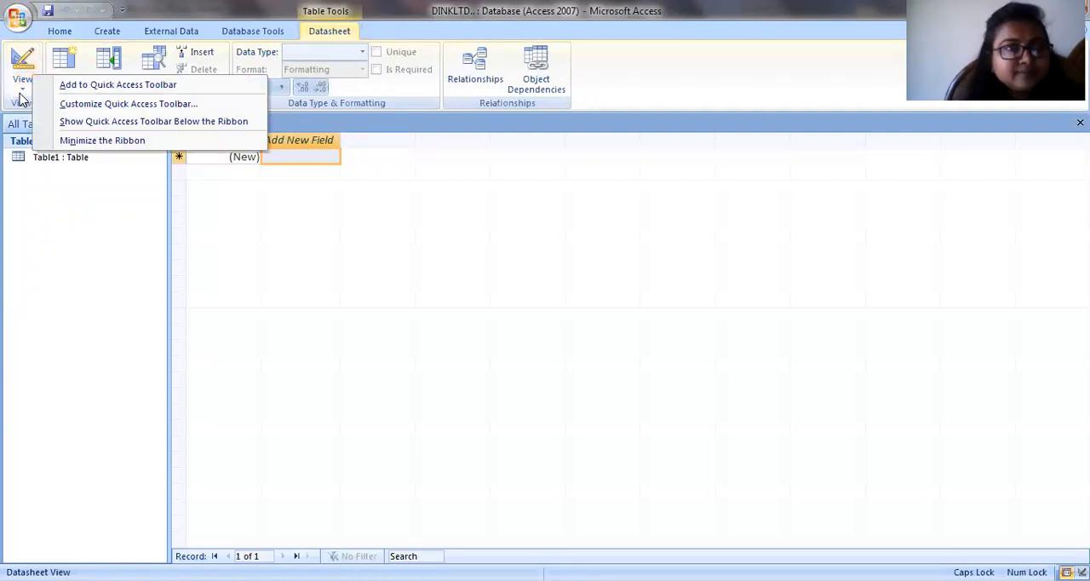
click(22, 98)
- Switch the new table to Design View, saving it under the name EMPLOYEE
click(24, 90)
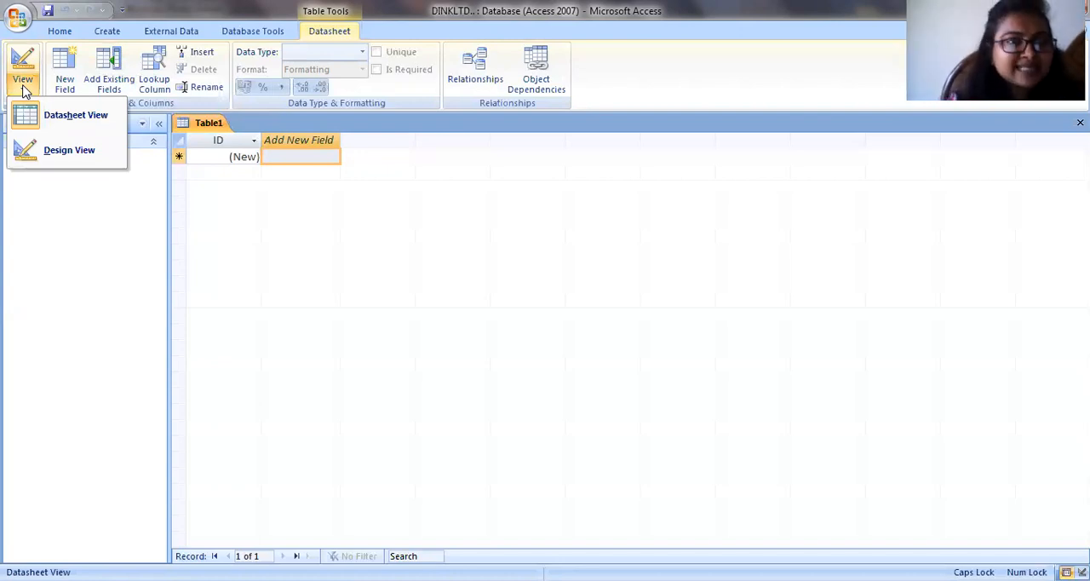
click(73, 150)
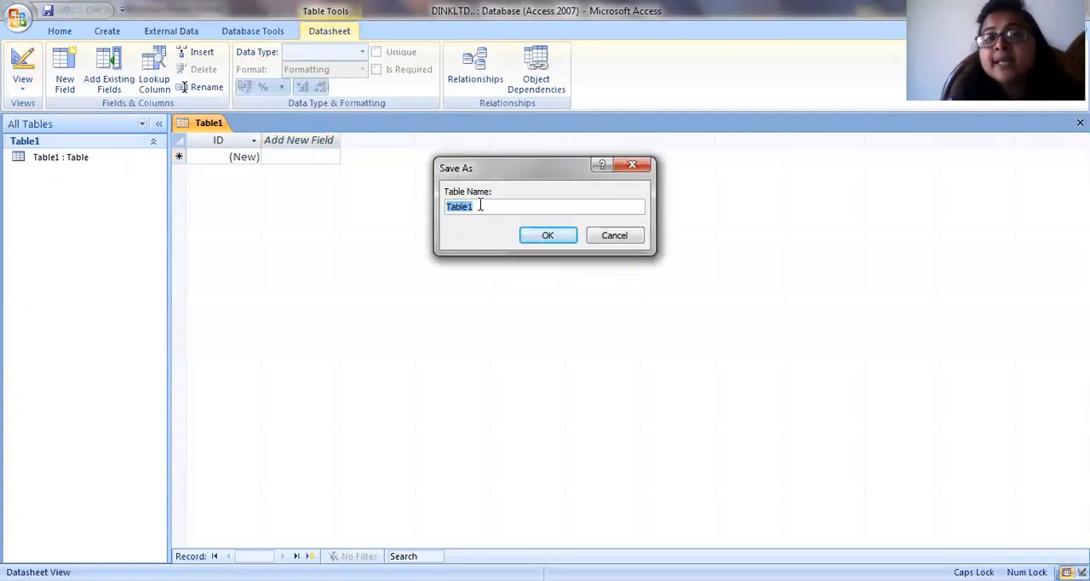
key(BackSpace)
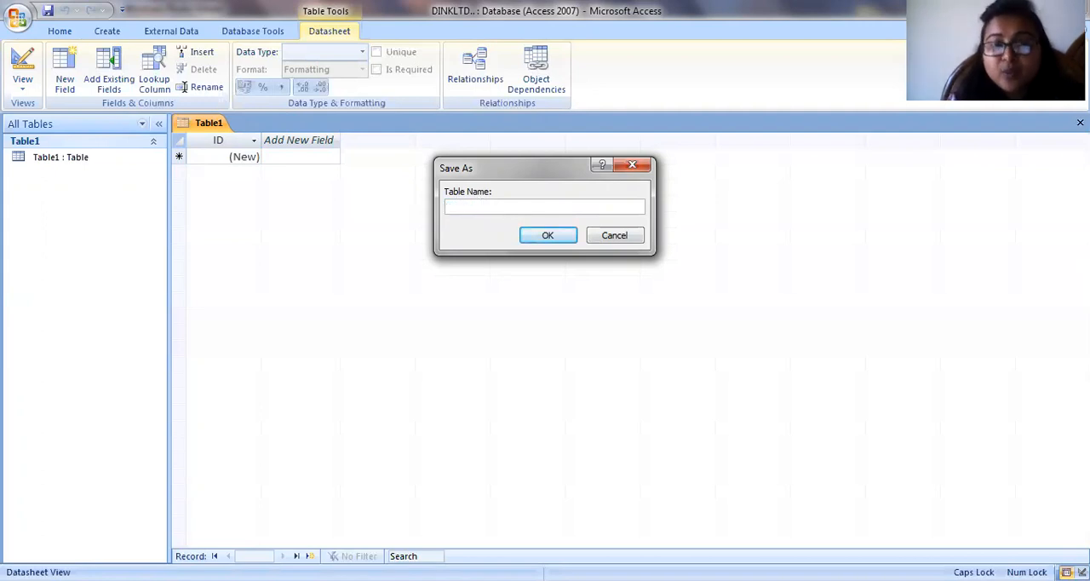
text(EMPLOYEE)
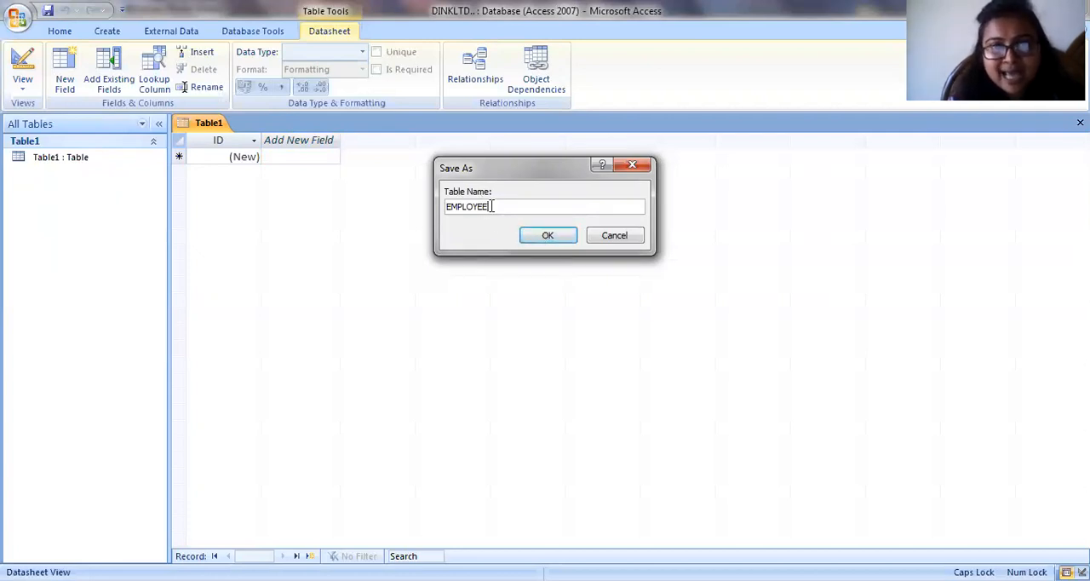
click(538, 238)
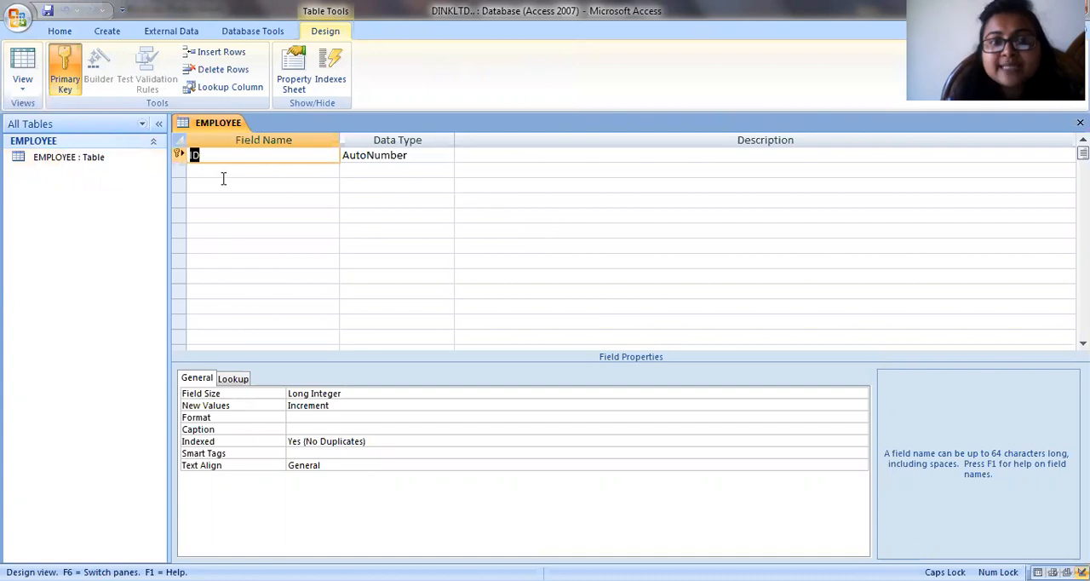
- Consult the Employee field list in the question image and rename the EMPLOYEE table's ID field to EMP CODE
click(632, 34)
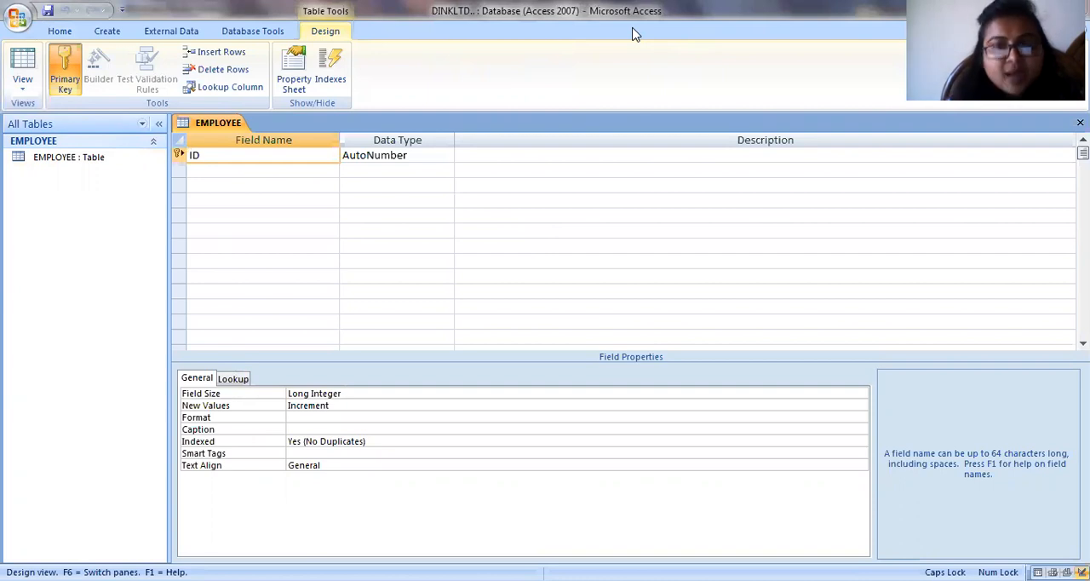
key(alt+Tab)
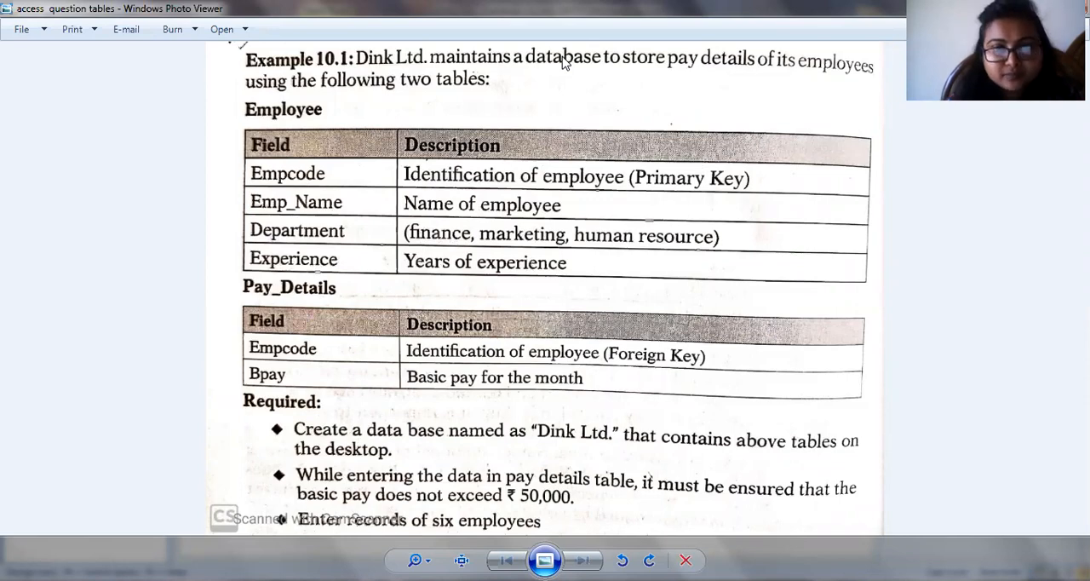
key(alt+Tab)
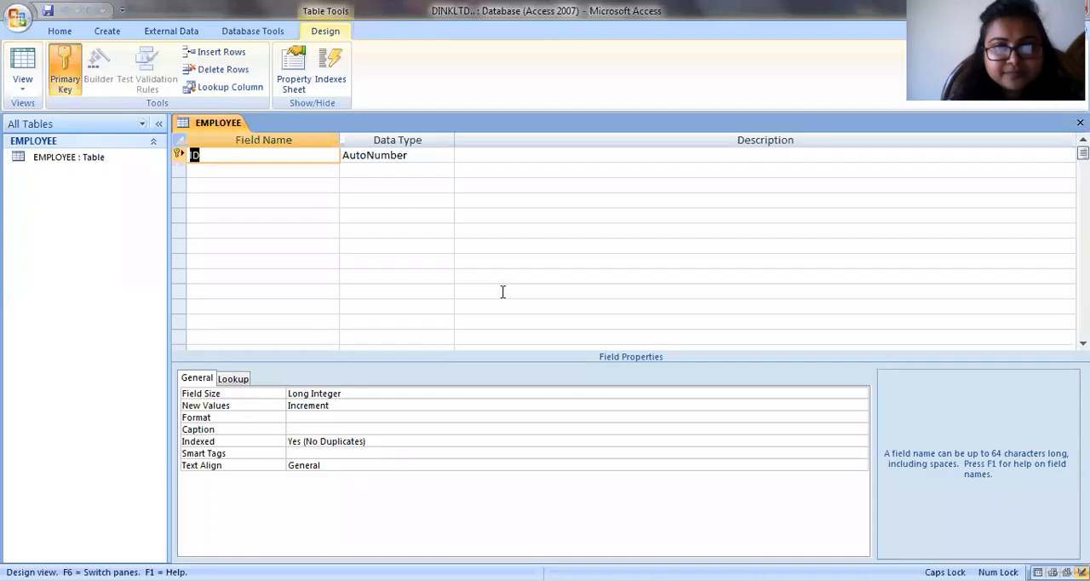
click(209, 154)
key(BackSpace)
key(BackSpace)
text(EMP CODE)
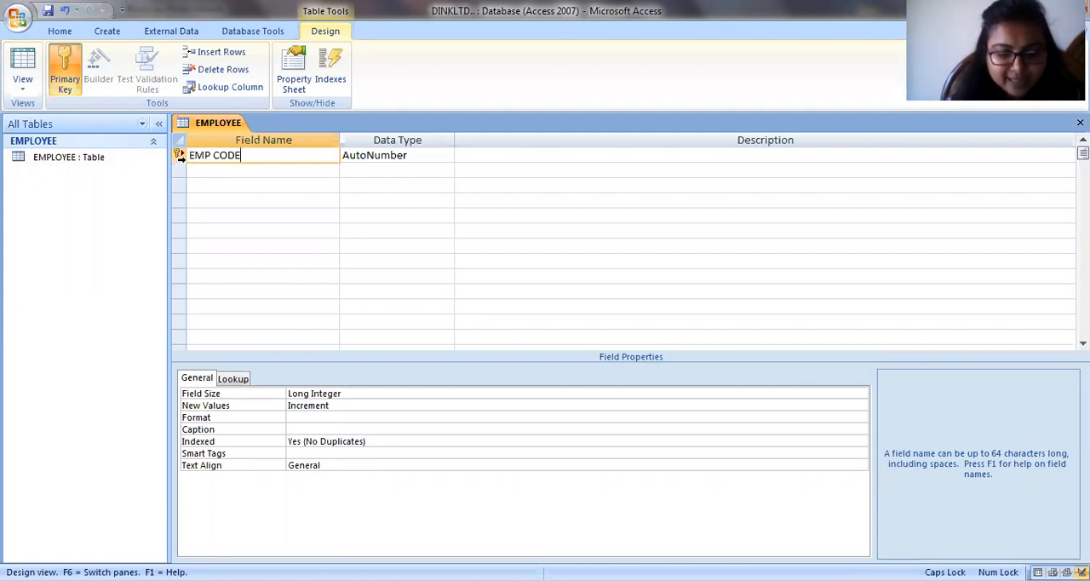
- Remove the primary key from the EMP CODE field and assign it to the same field again
right_click(179, 154)
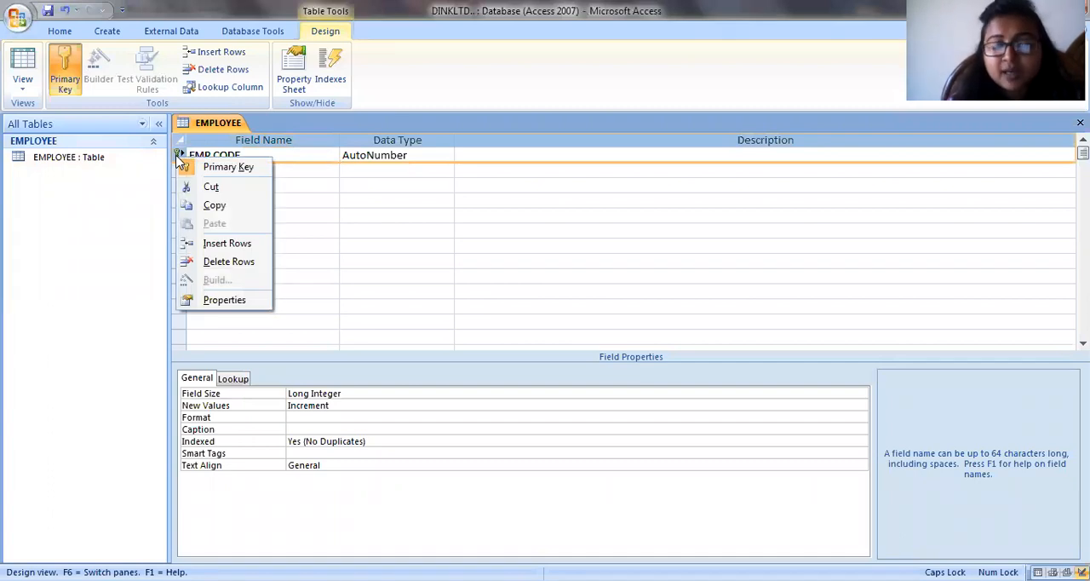
click(223, 168)
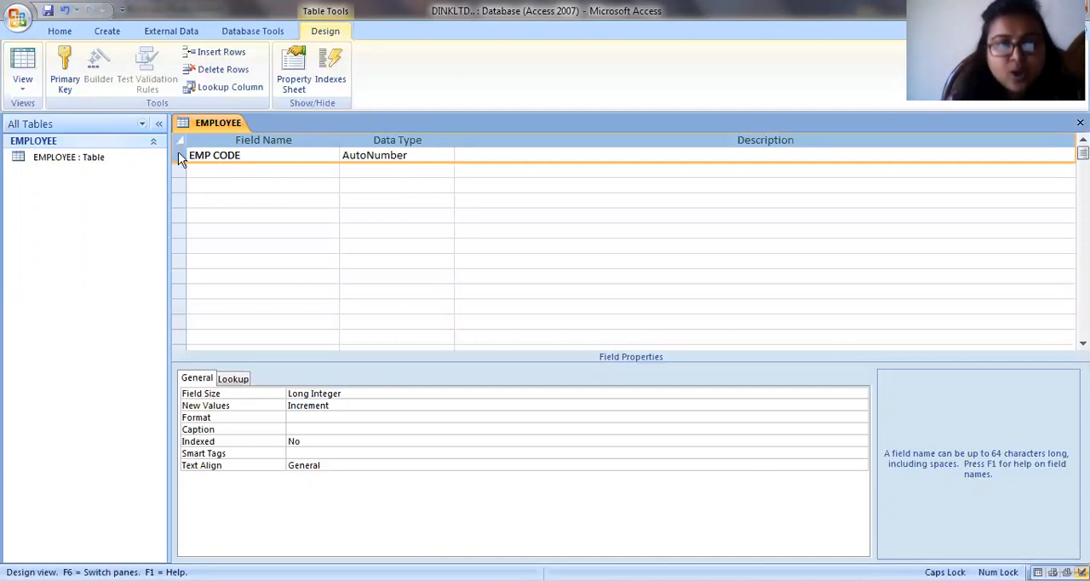
right_click(180, 160)
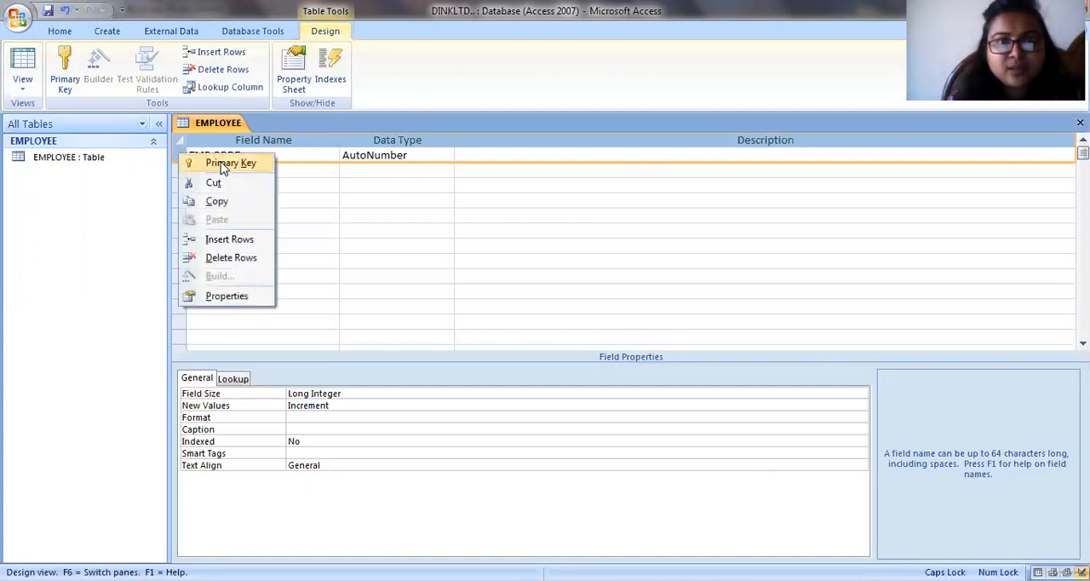
click(219, 163)
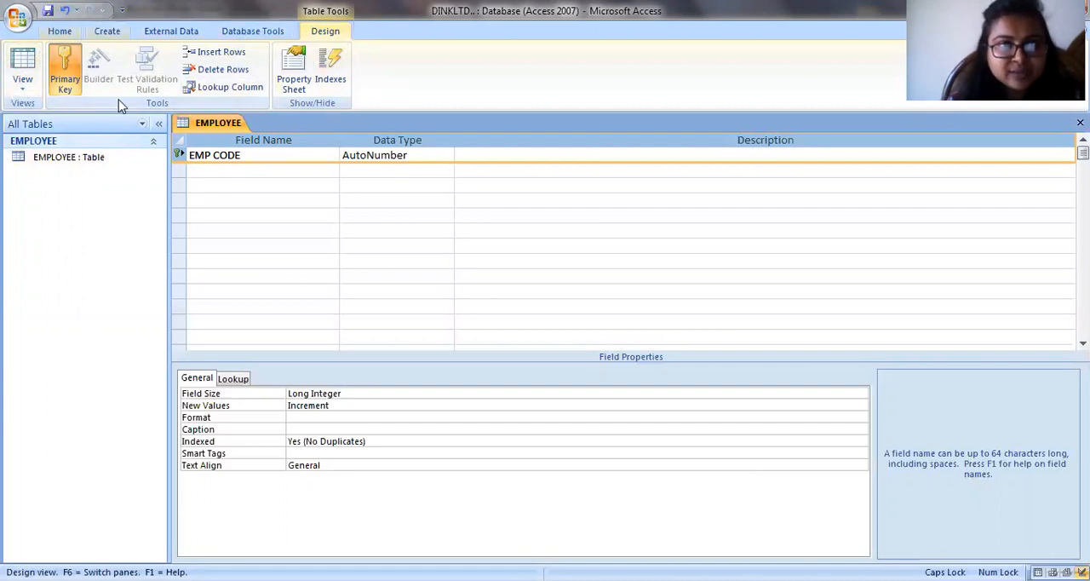
- Add a second field named EMP NAME and set its data type to Text
click(419, 154)
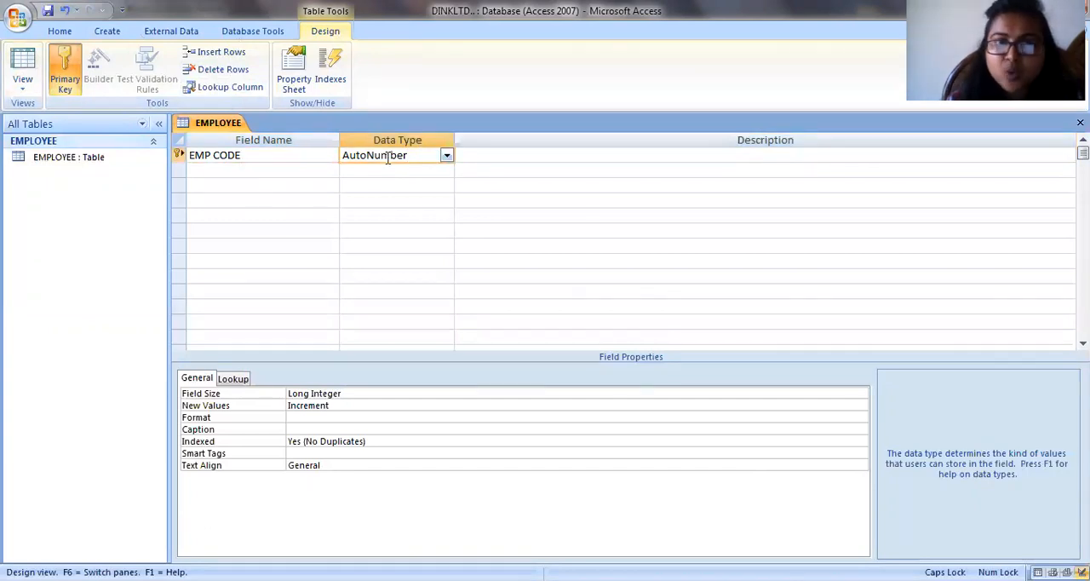
click(194, 171)
text(EMP NAME)
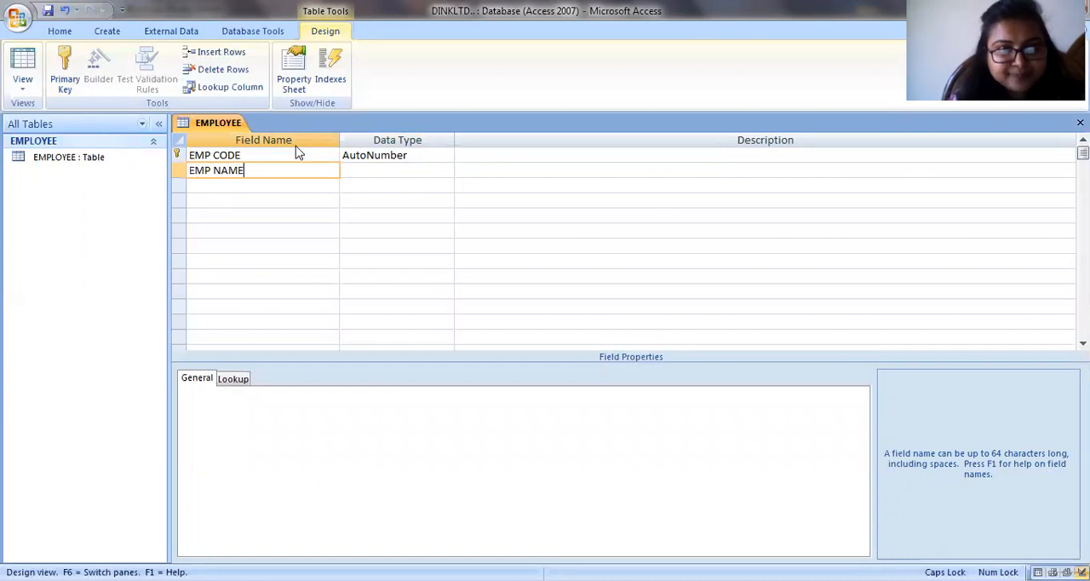
click(360, 169)
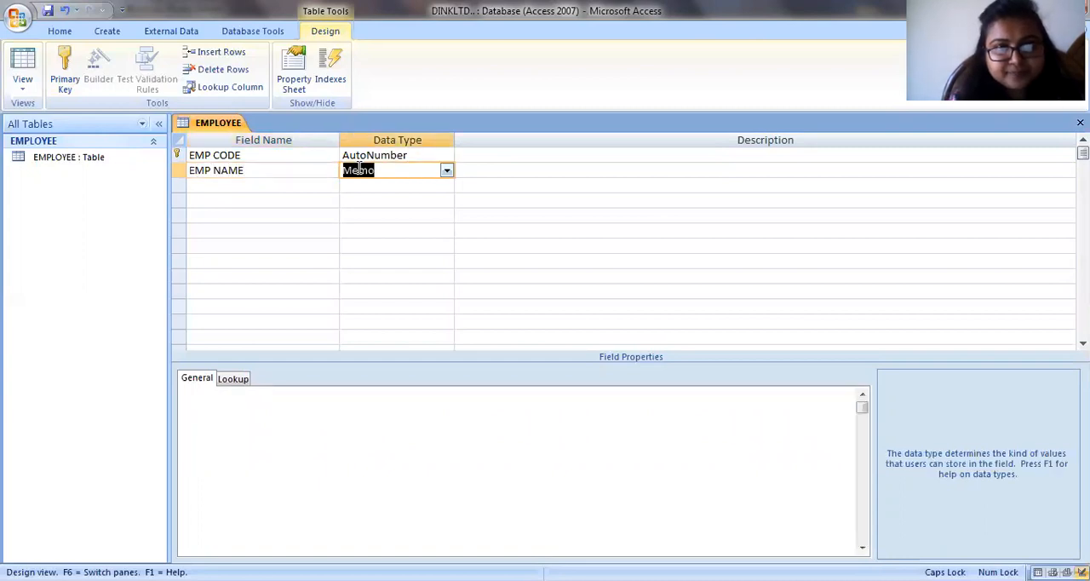
click(446, 171)
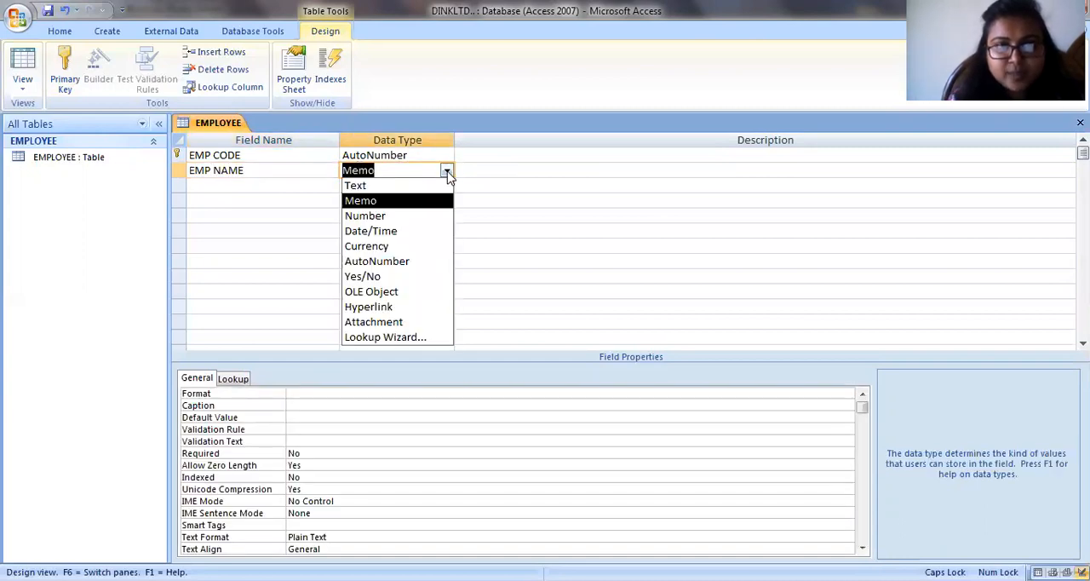
click(407, 185)
- Add a field named DEPARTMENT below EMP NAME
click(212, 184)
text(DEPART)
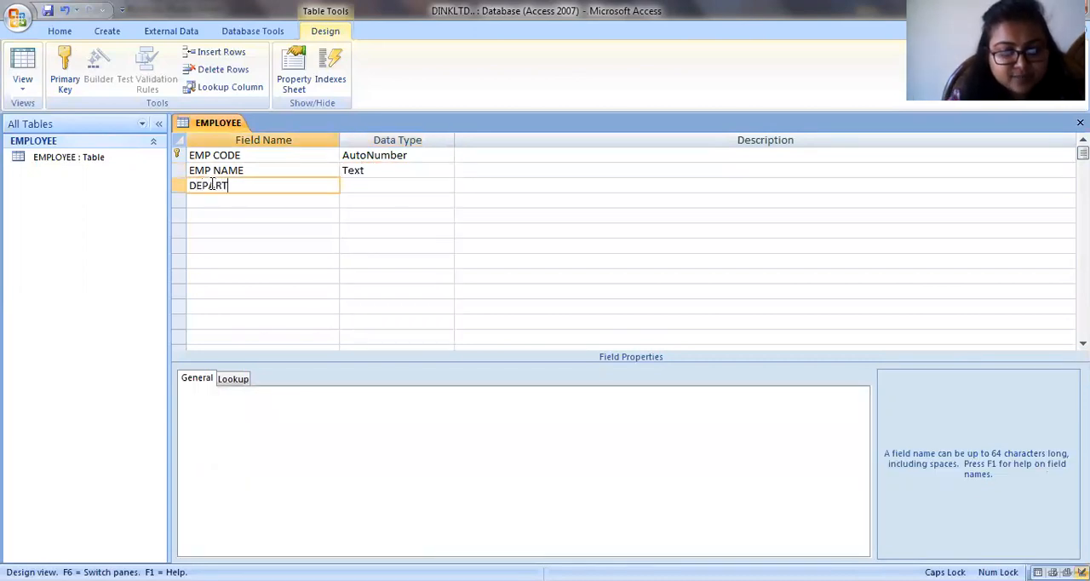
text(MENT)
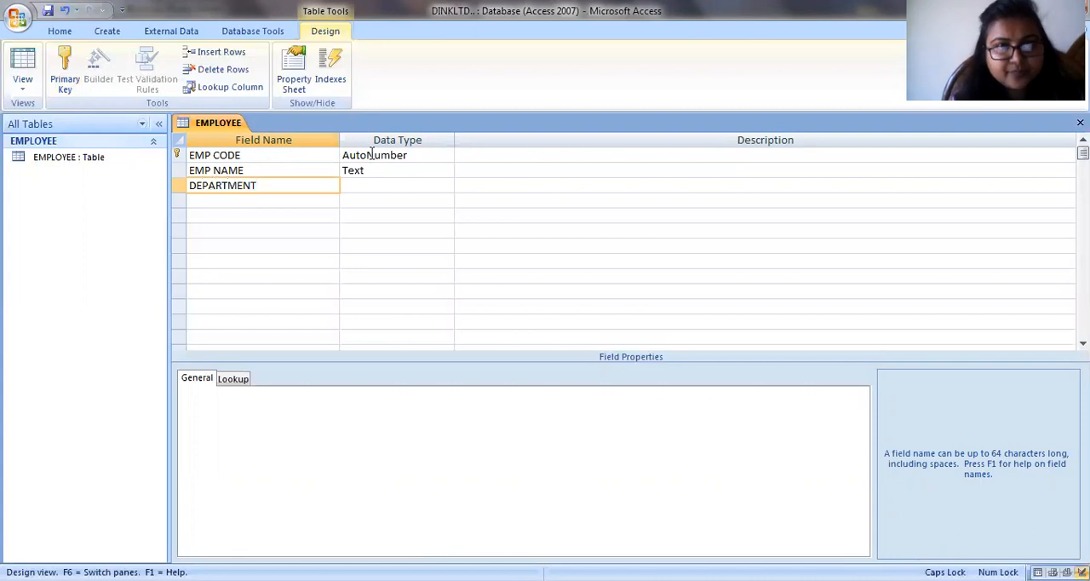
- Start the Lookup Wizard for the DEPARTMENT field's data type, with the option to type in the wanted values
click(367, 189)
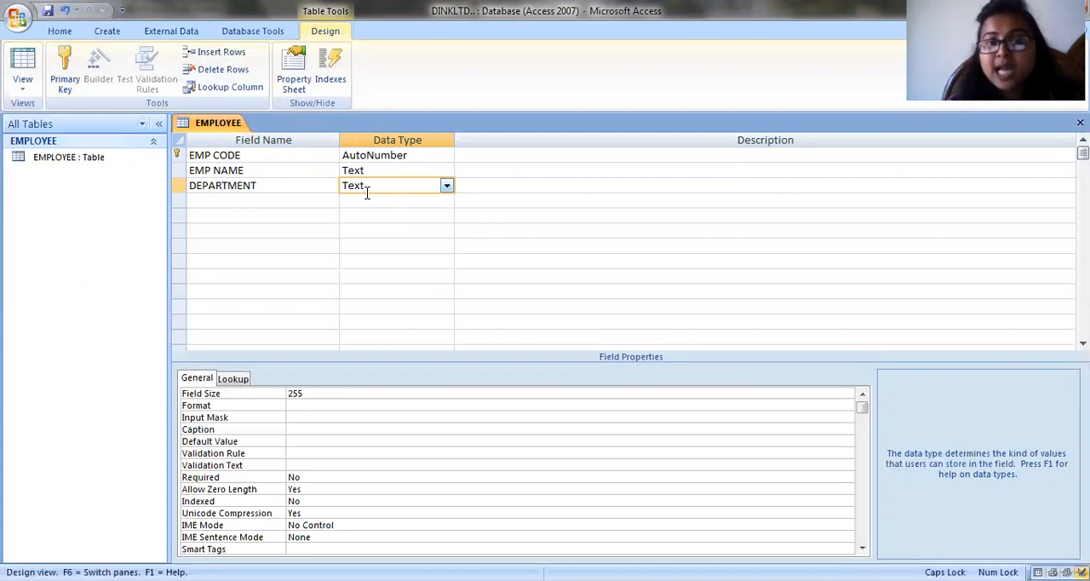
click(448, 186)
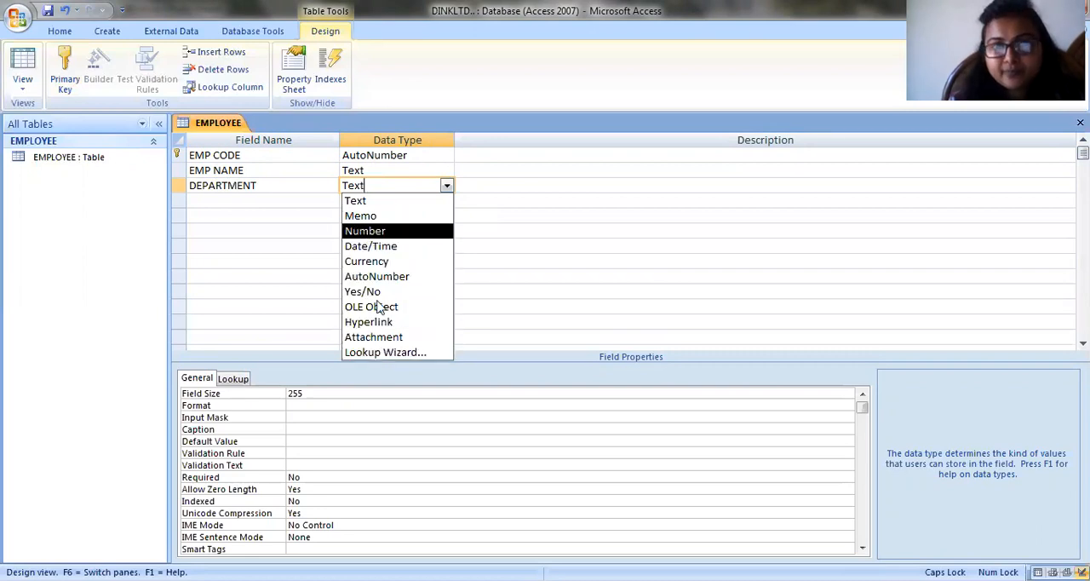
click(379, 352)
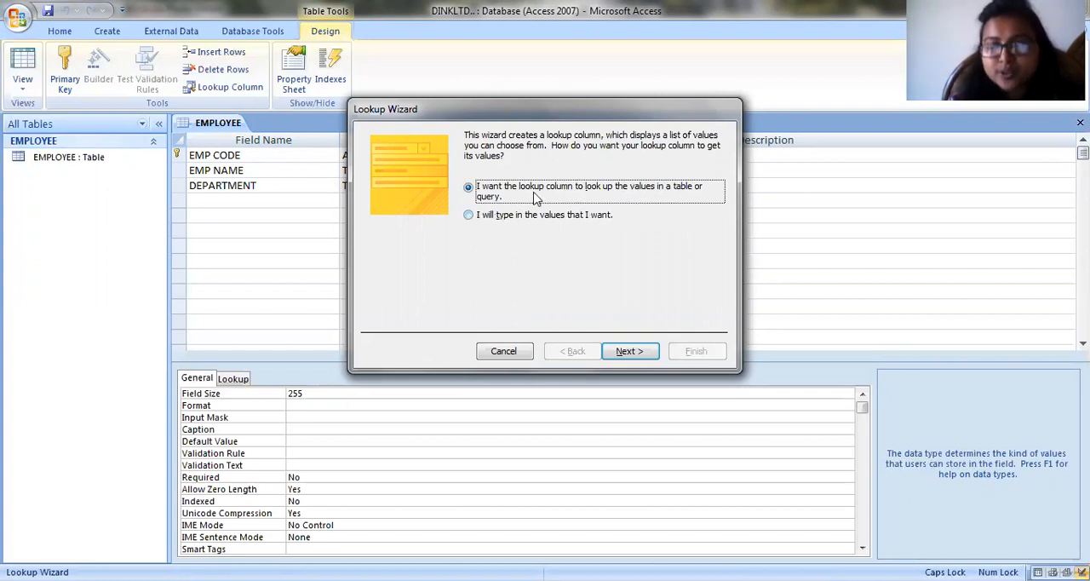
click(468, 215)
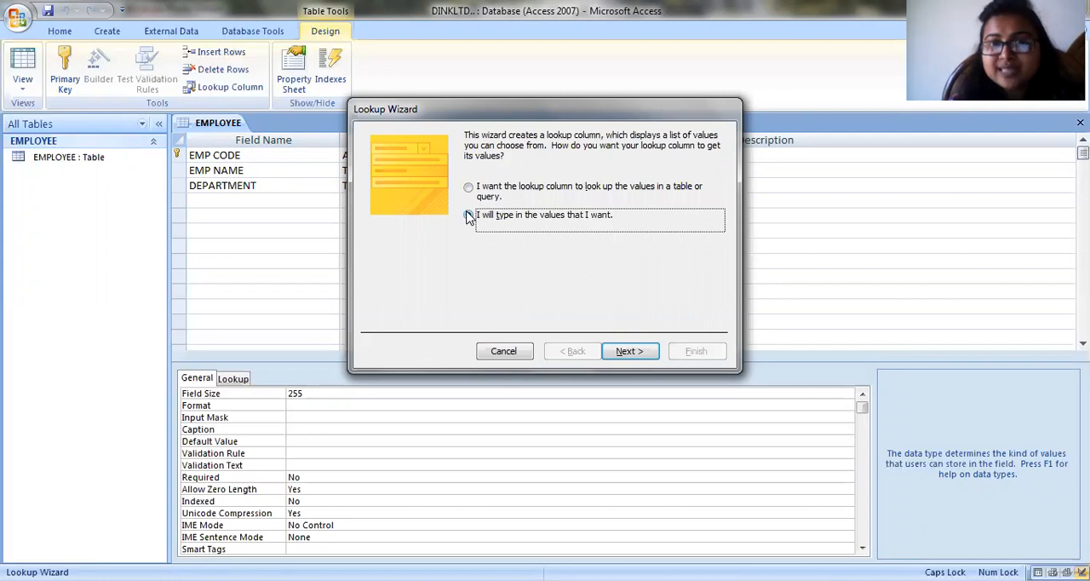
click(627, 352)
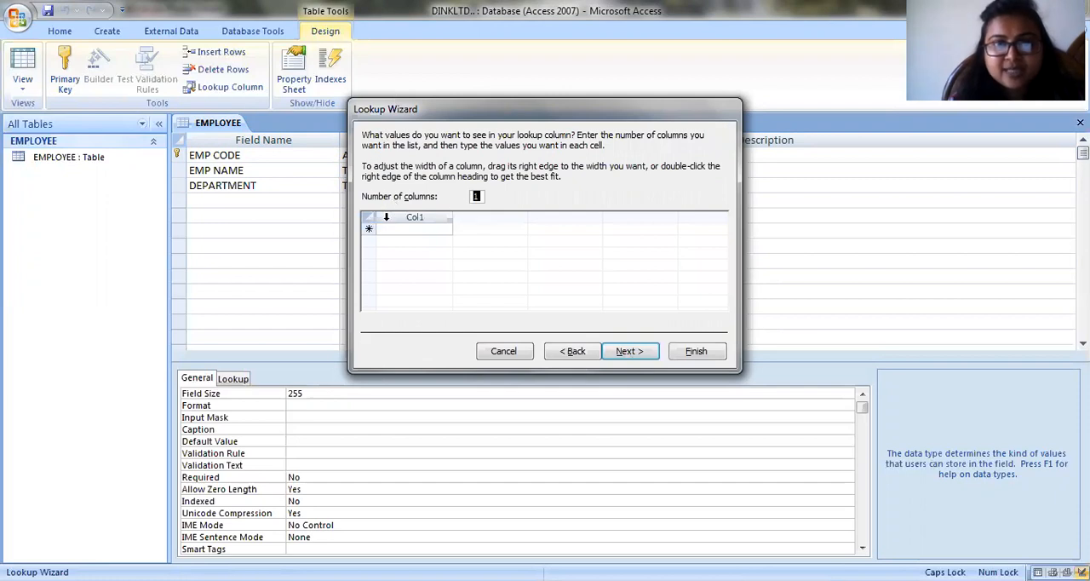
- Enter FINANCE, MARKETING and HUMAN RESOURCE as the values of the single lookup column
click(386, 230)
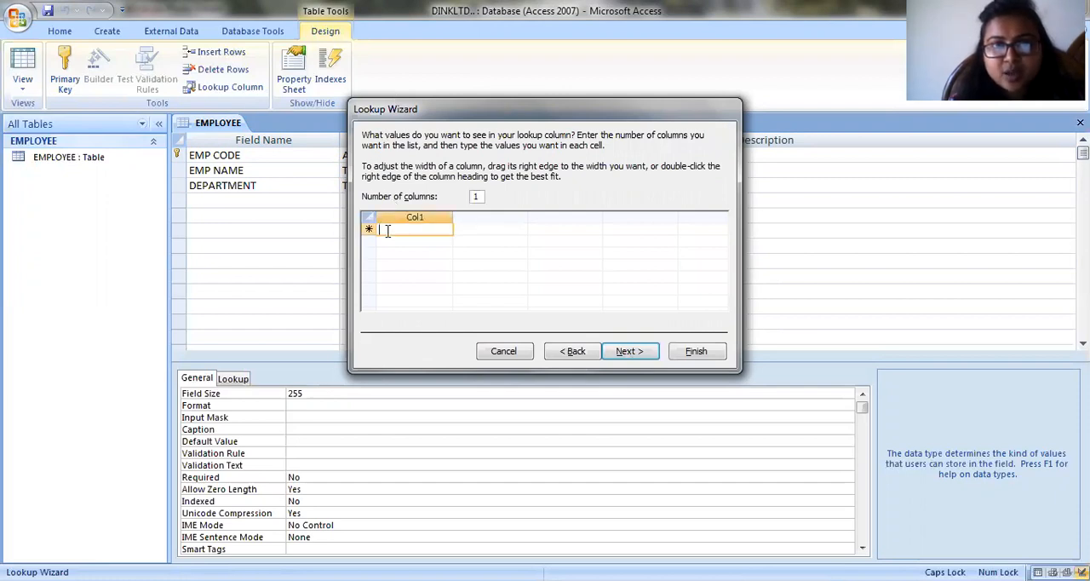
text(FIN)
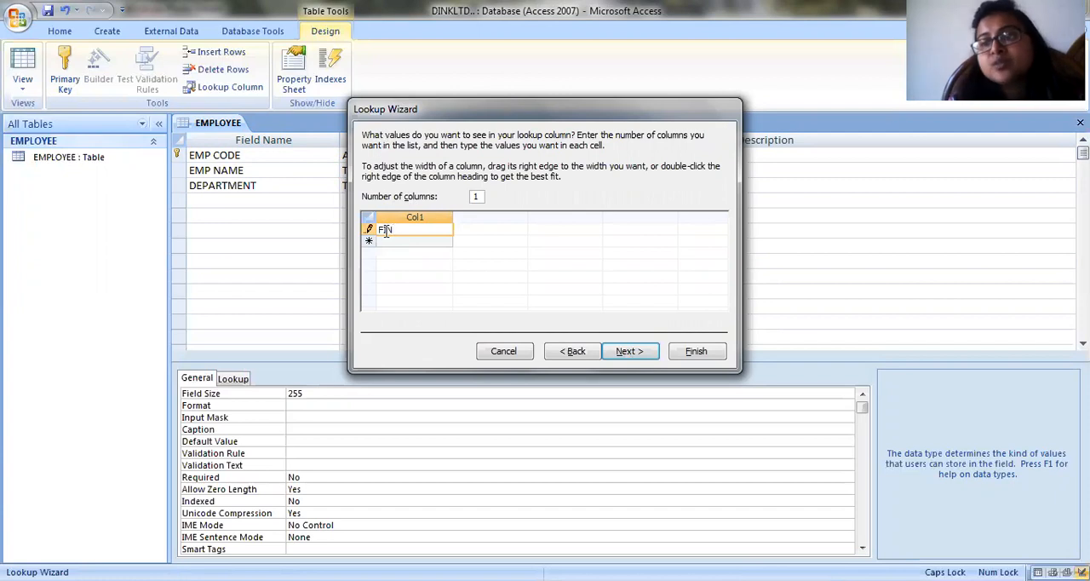
text(ANCE)
click(389, 242)
text(MA)
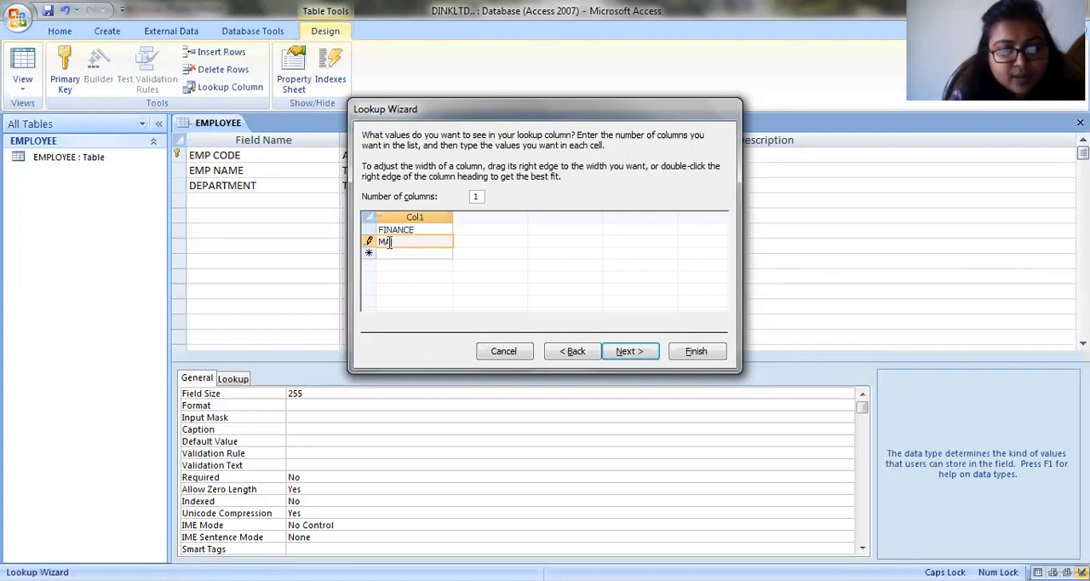
text(RKETING)
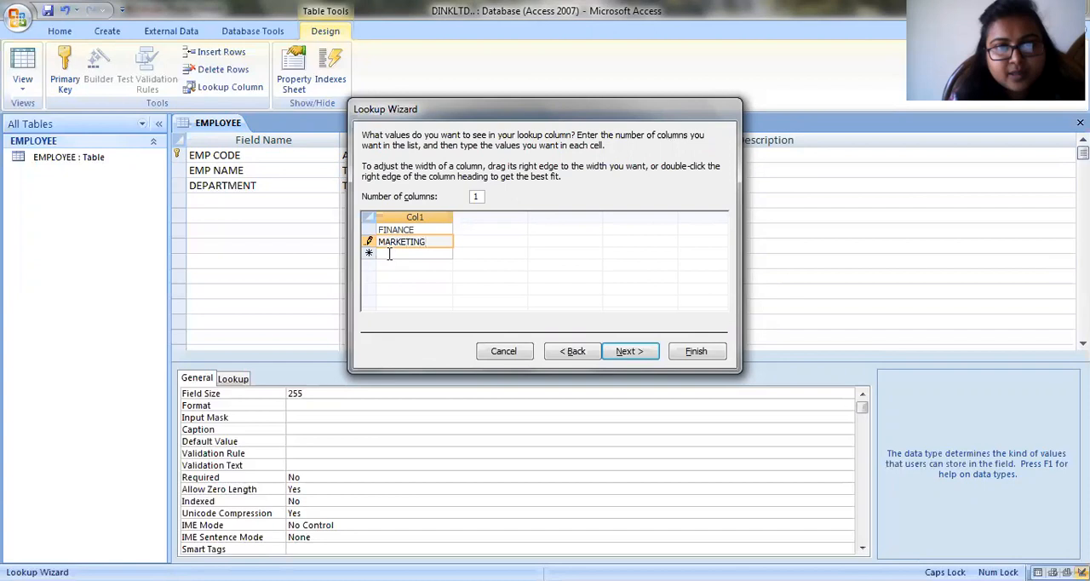
click(389, 254)
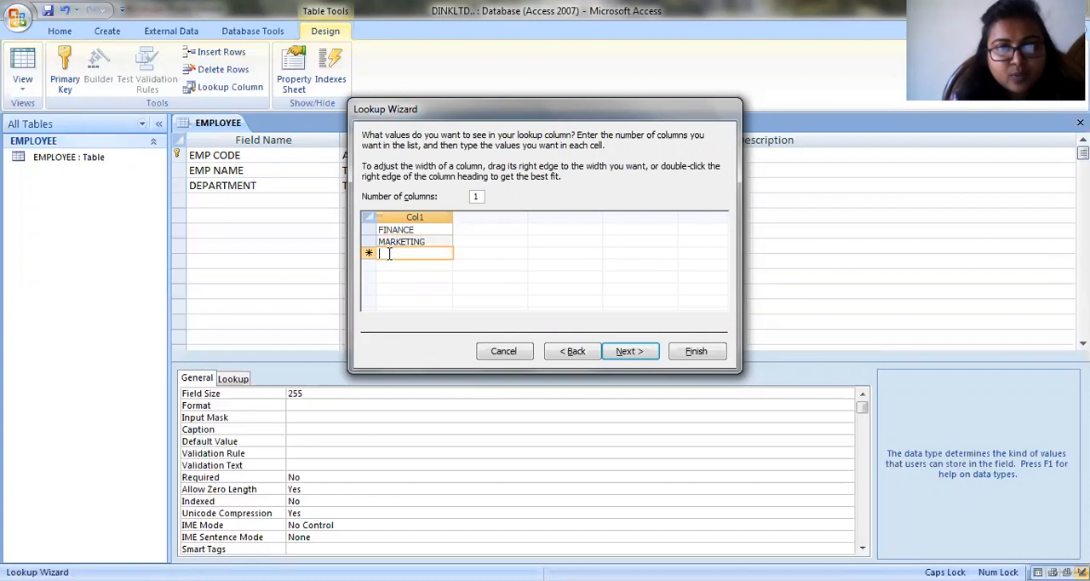
text(HUMAN RESOU)
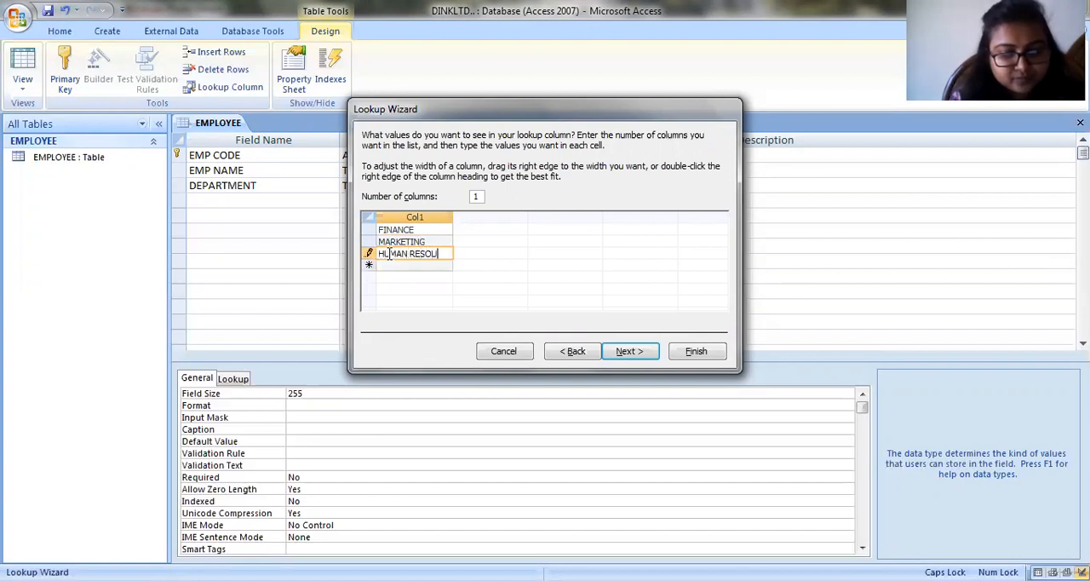
text(RCE)
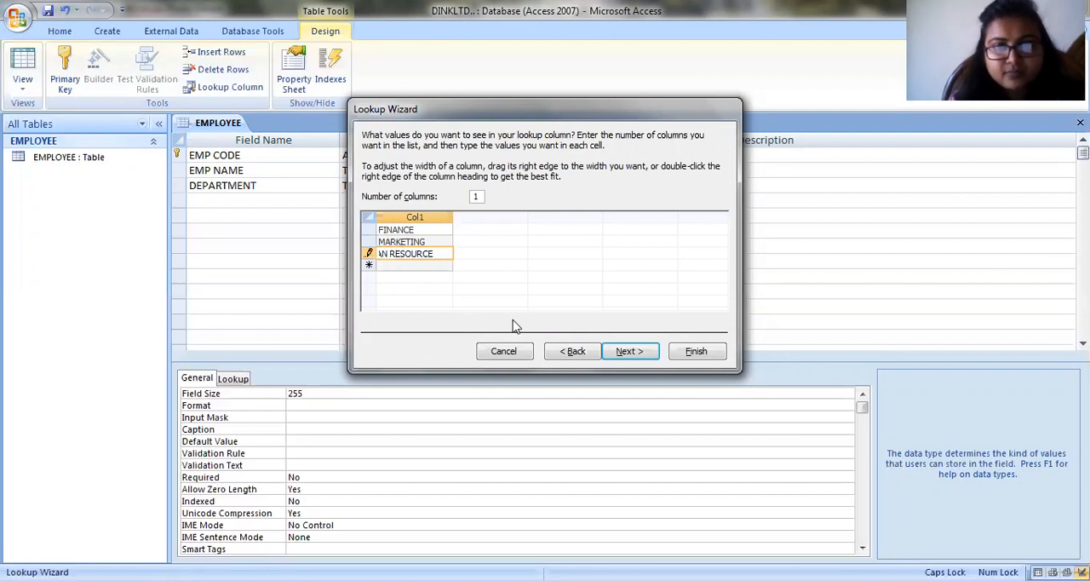
- Complete the Lookup Wizard, keeping DEPARTMENT as the lookup column's label and multiple values disallowed
click(631, 352)
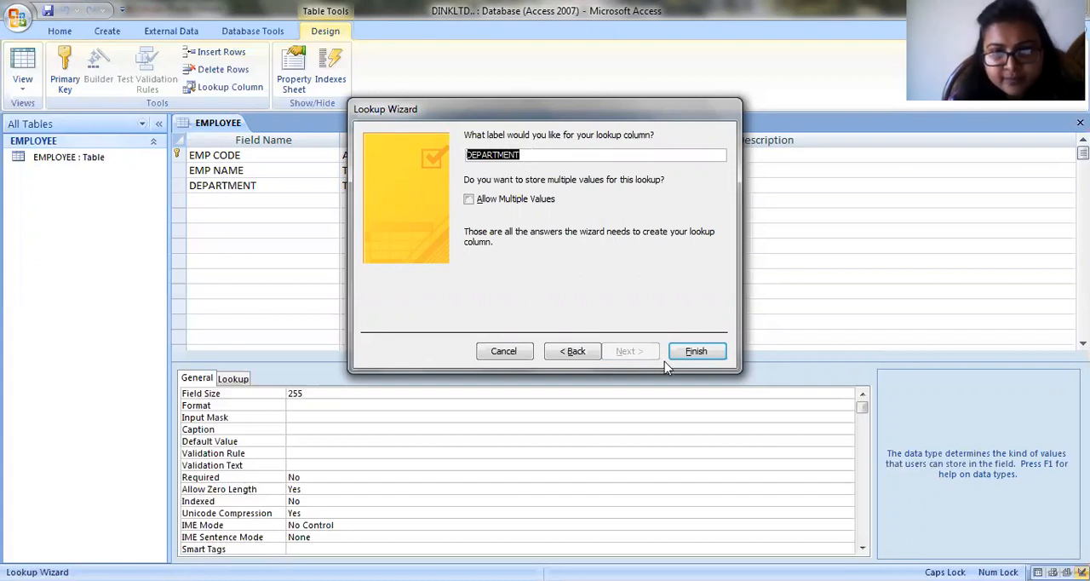
click(691, 351)
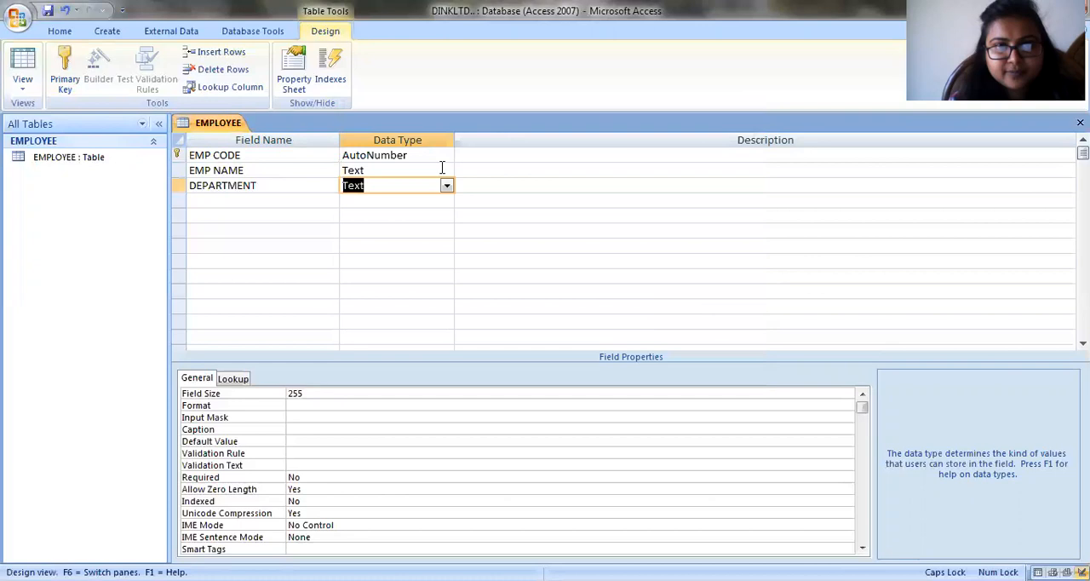
- Add a field named EXPERIENCE below DEPARTMENT with the Number data type, and save the EMPLOYEE table
click(201, 198)
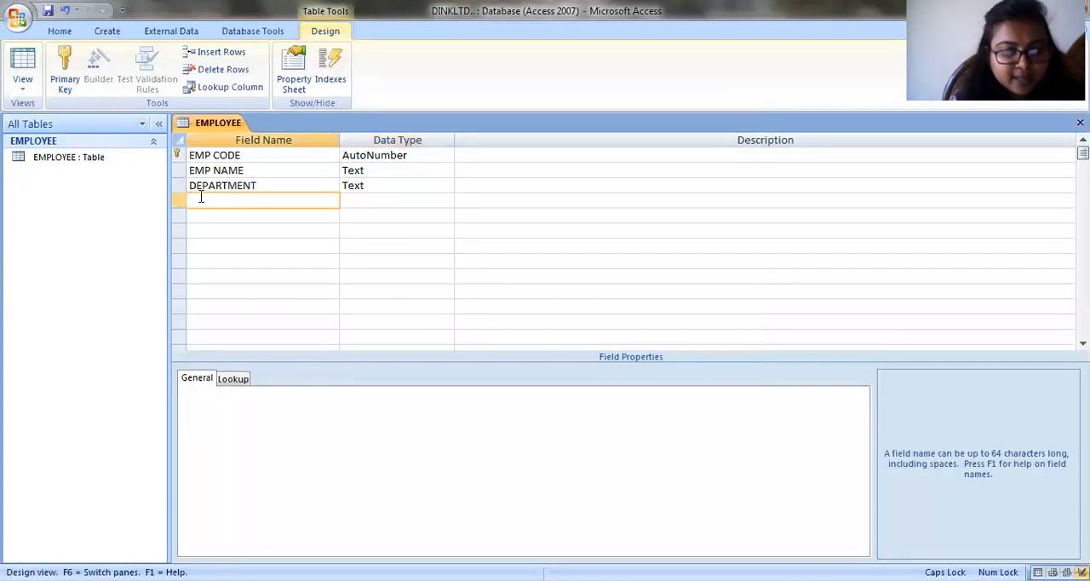
text(EXPER)
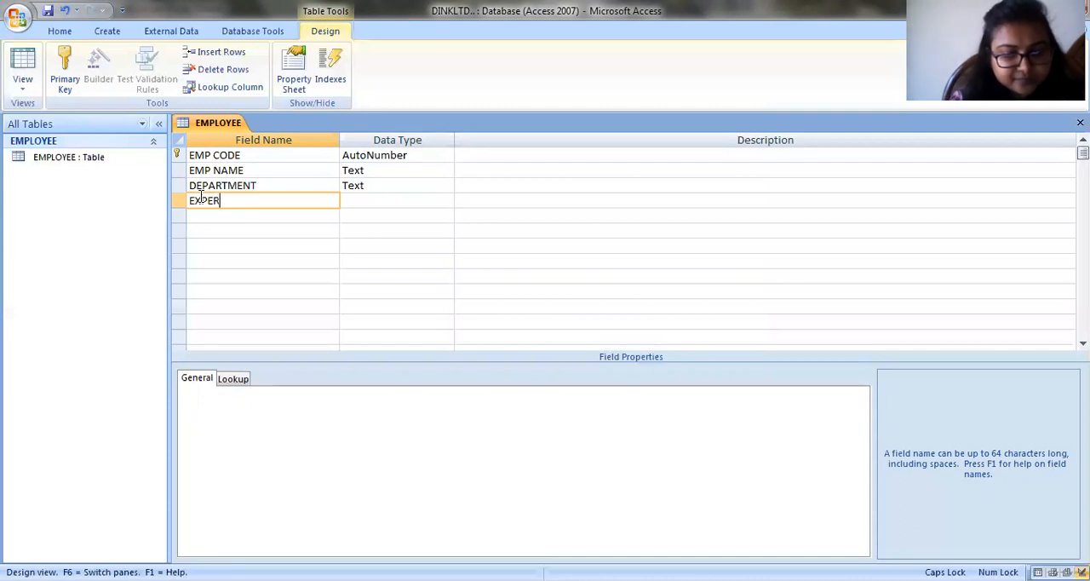
text(IENCE)
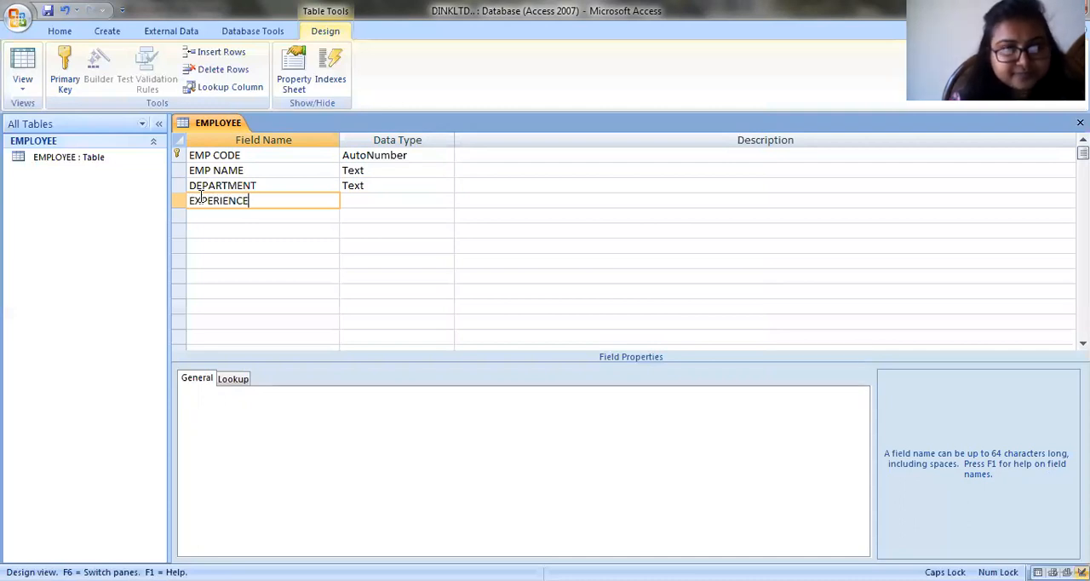
click(350, 199)
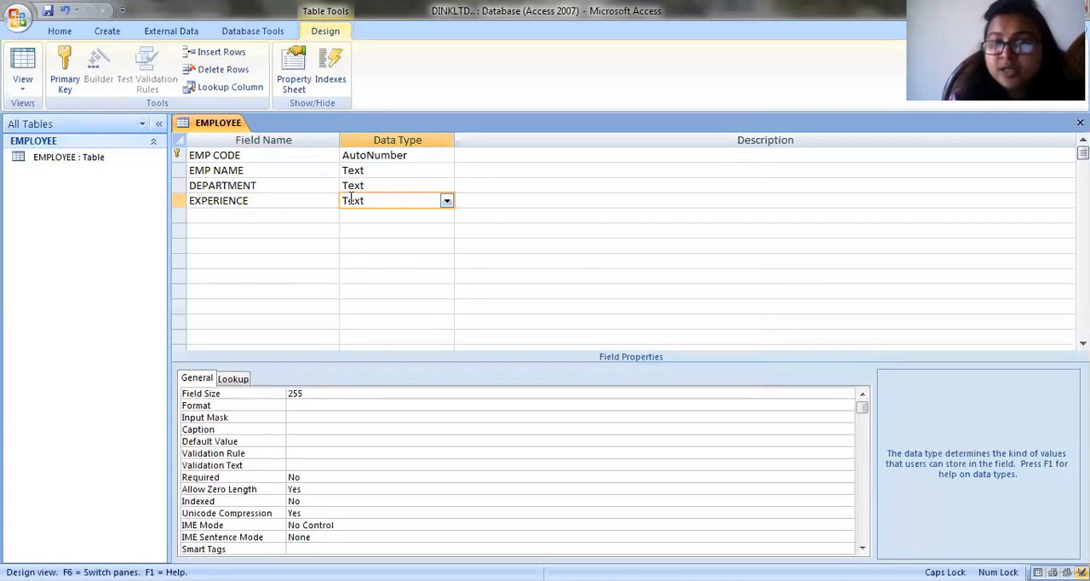
click(446, 202)
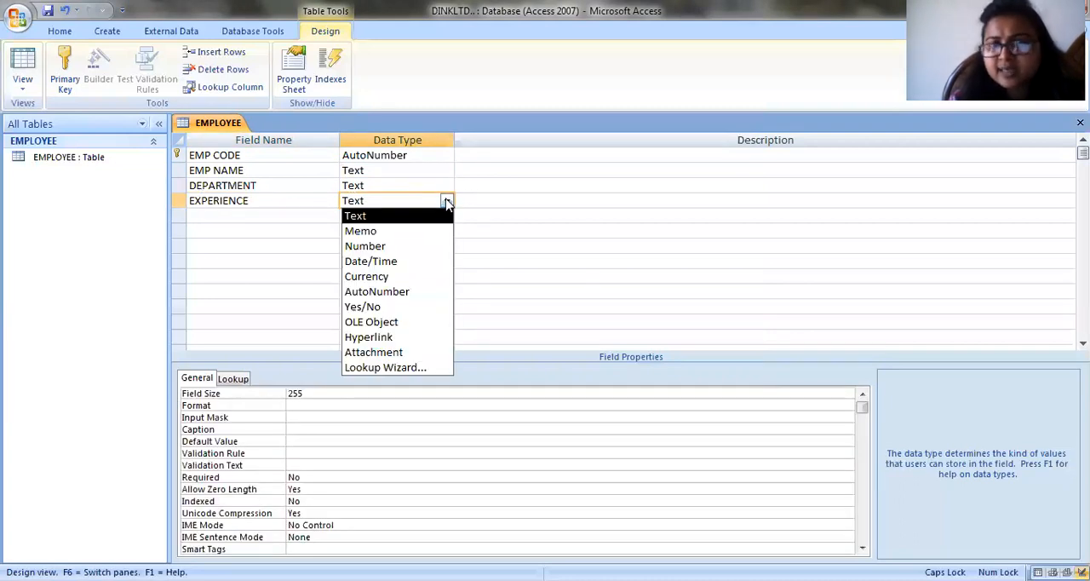
click(391, 246)
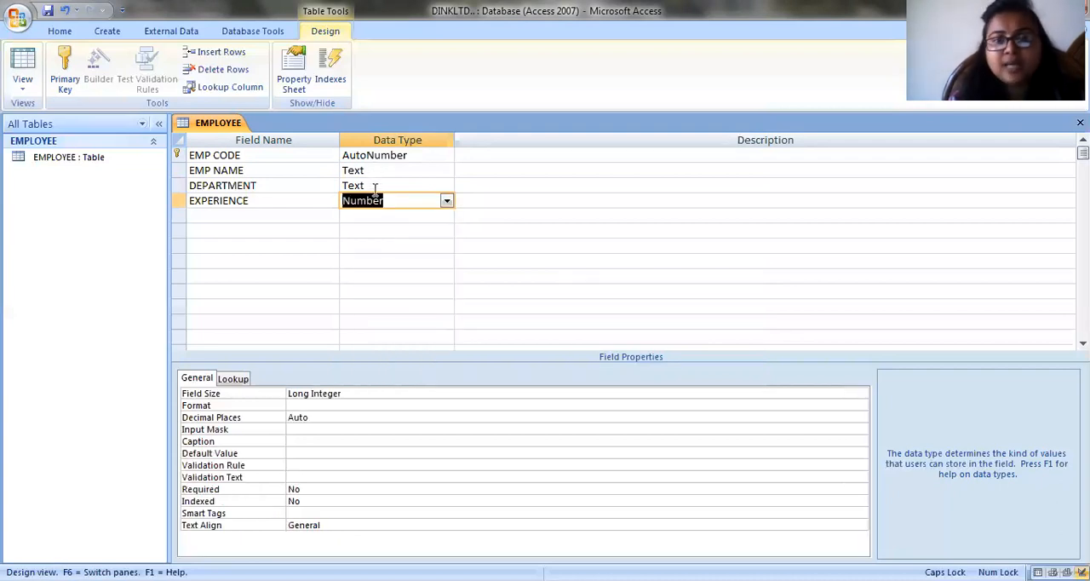
click(49, 12)
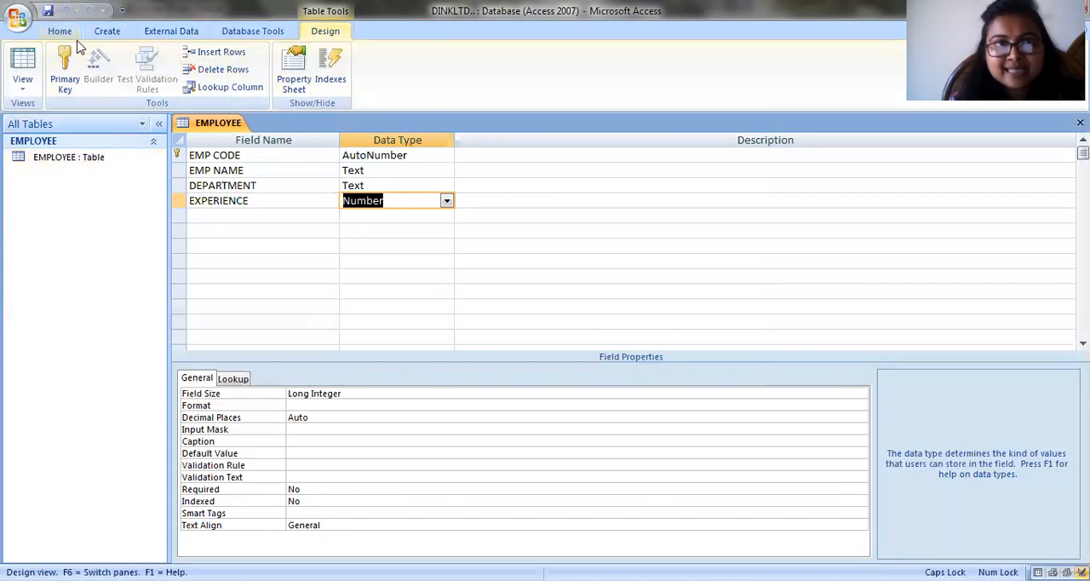
- Create a second table and switch it to Design View, saving it under the name PAY DETAILS
click(107, 32)
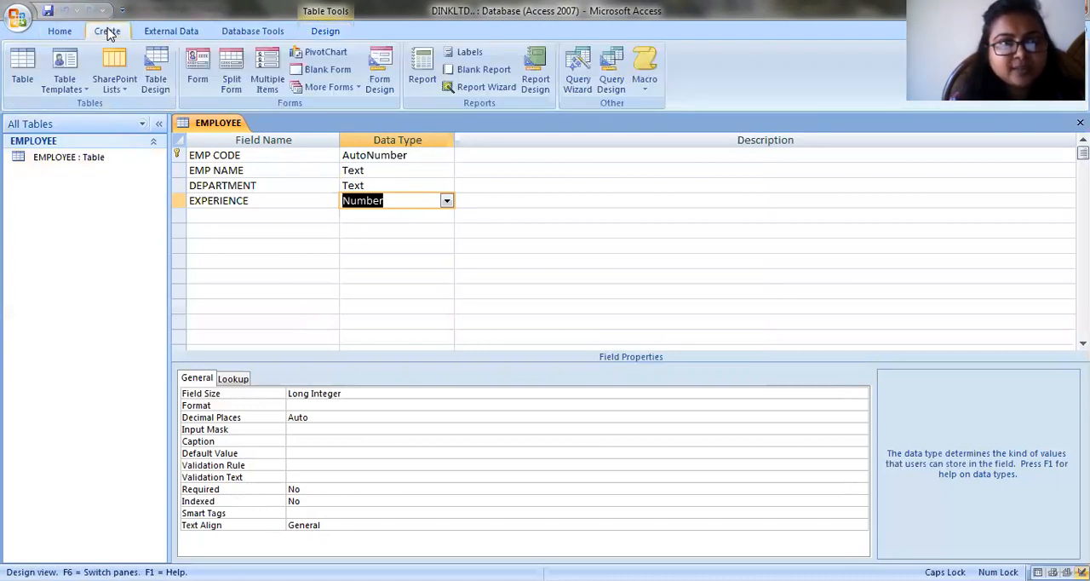
click(22, 68)
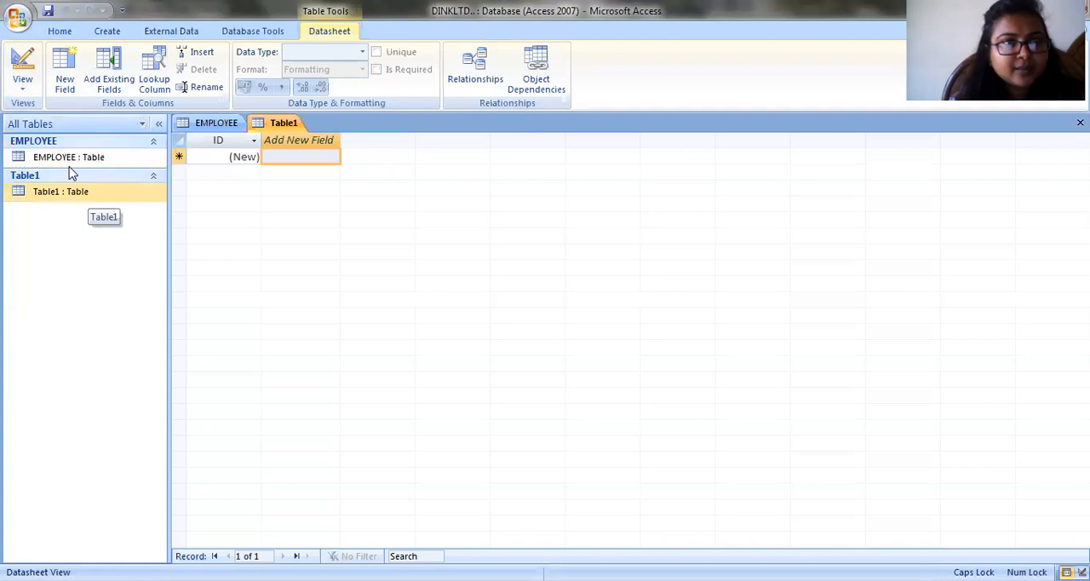
click(18, 87)
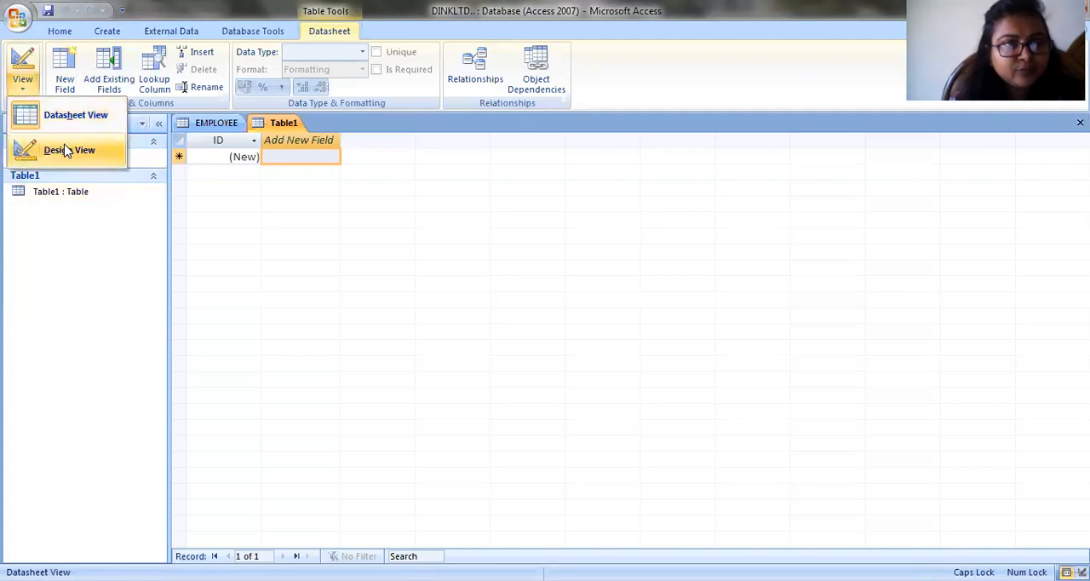
click(67, 150)
key(BackSpace)
text(PA)
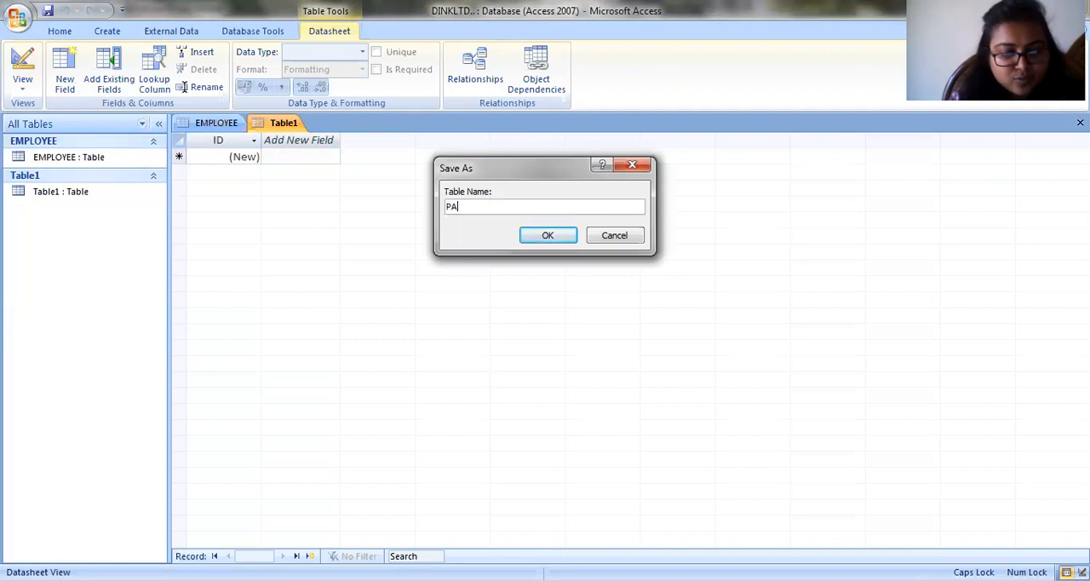
text(Y DETAILS)
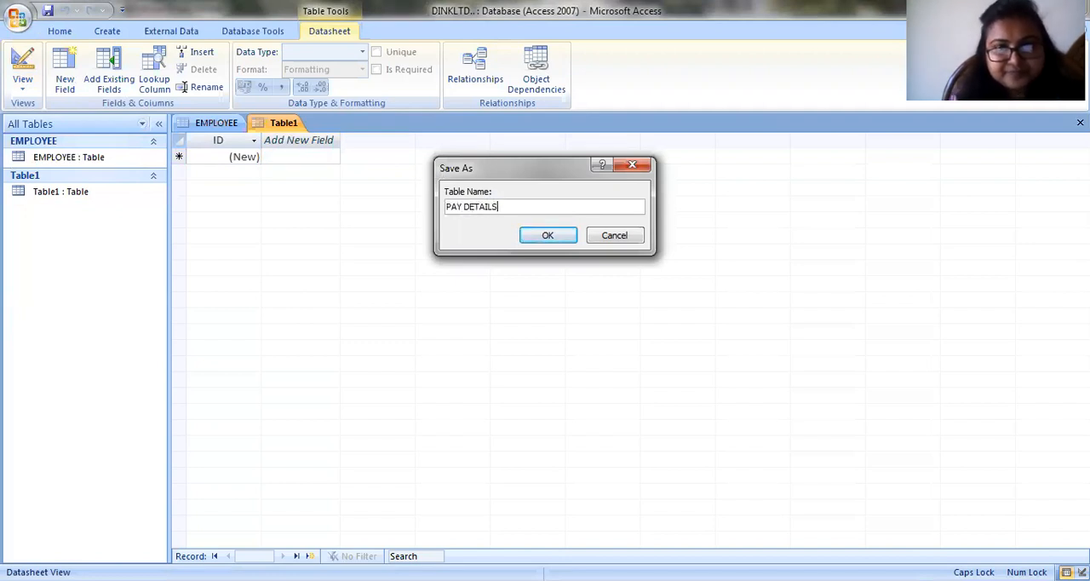
click(562, 235)
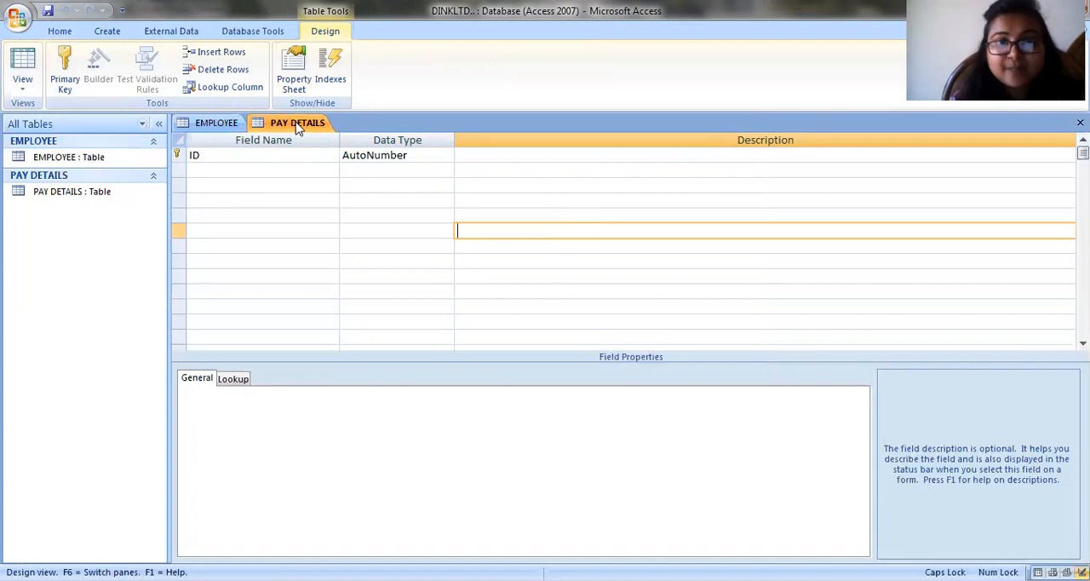
- Rename the ID field of PAY DETAILS to EMP CODE and remove its primary key
click(217, 159)
key(BackSpace)
key(BackSpace)
text(EM)
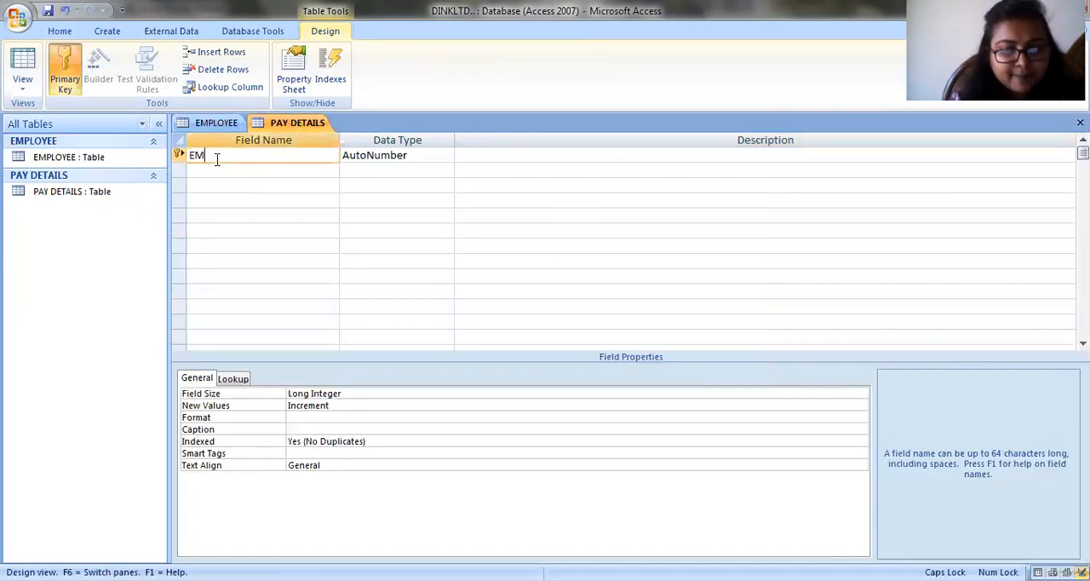
text(P CODE)
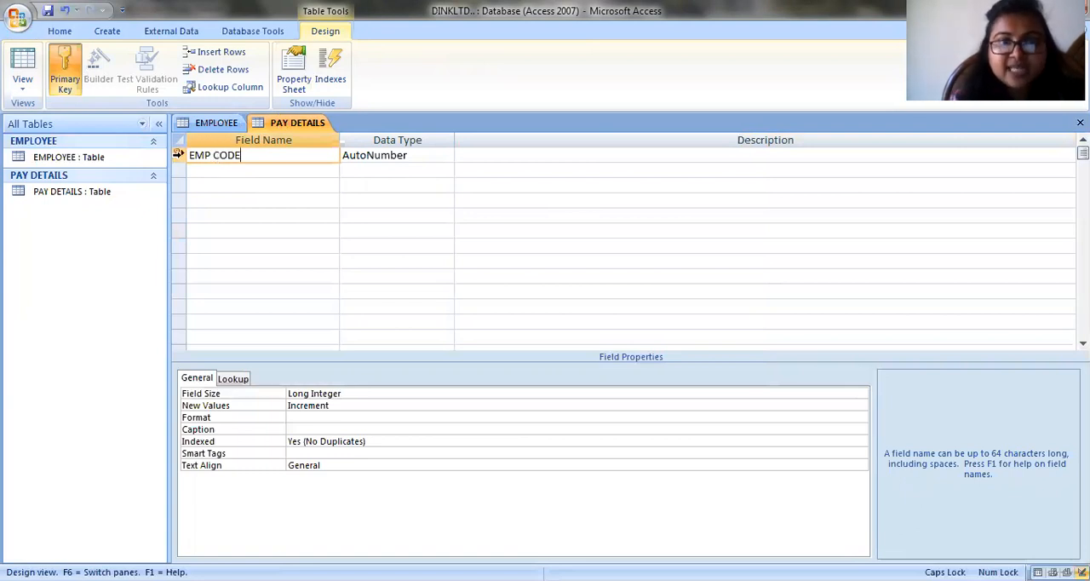
right_click(179, 155)
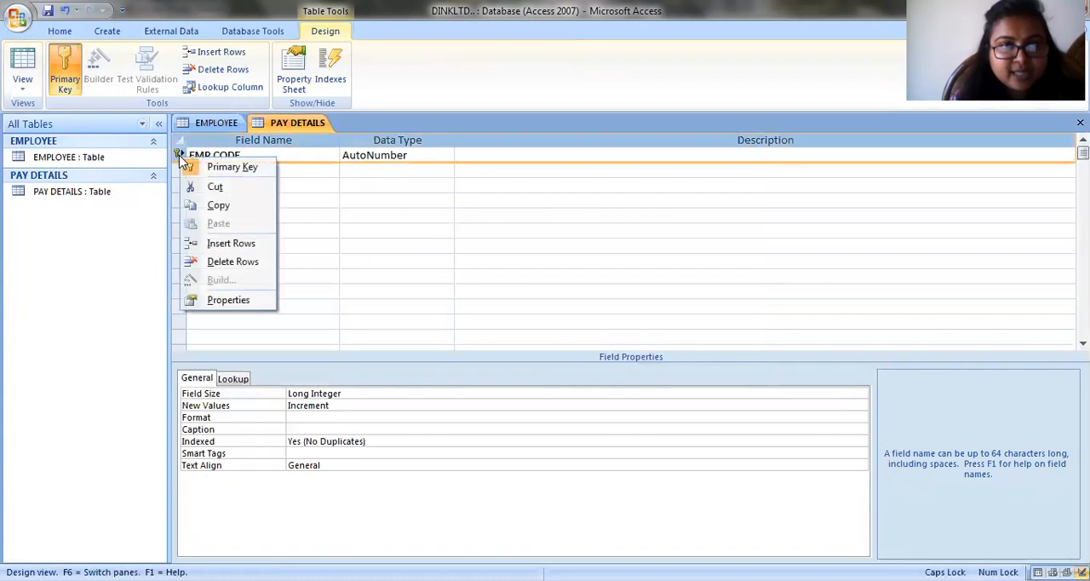
click(217, 167)
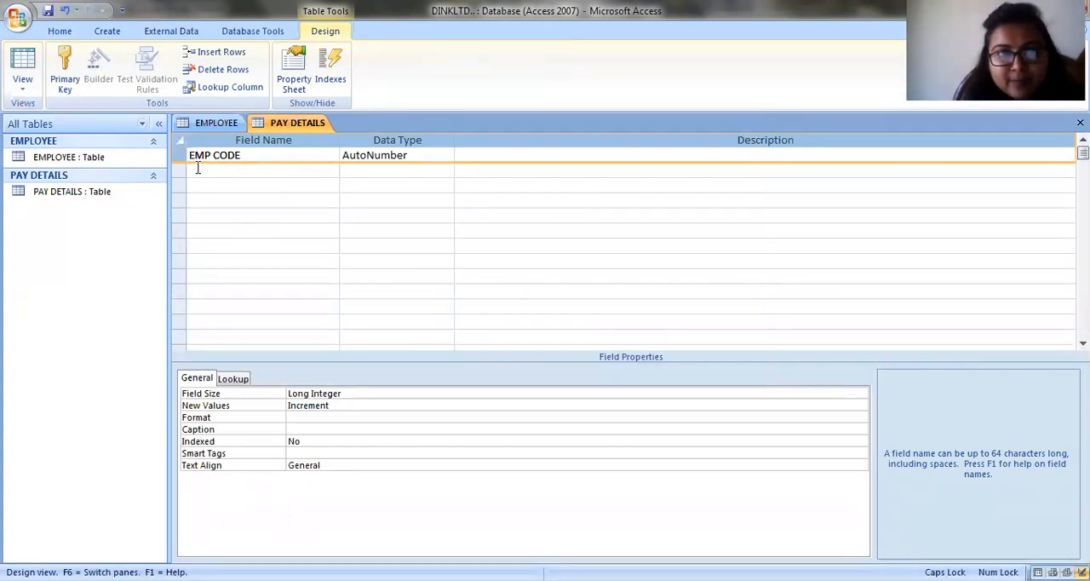
- Check the Pay_Details fields in the question image in Photo Viewer, and add a B PAY field with the Number data type in Access
click(196, 168)
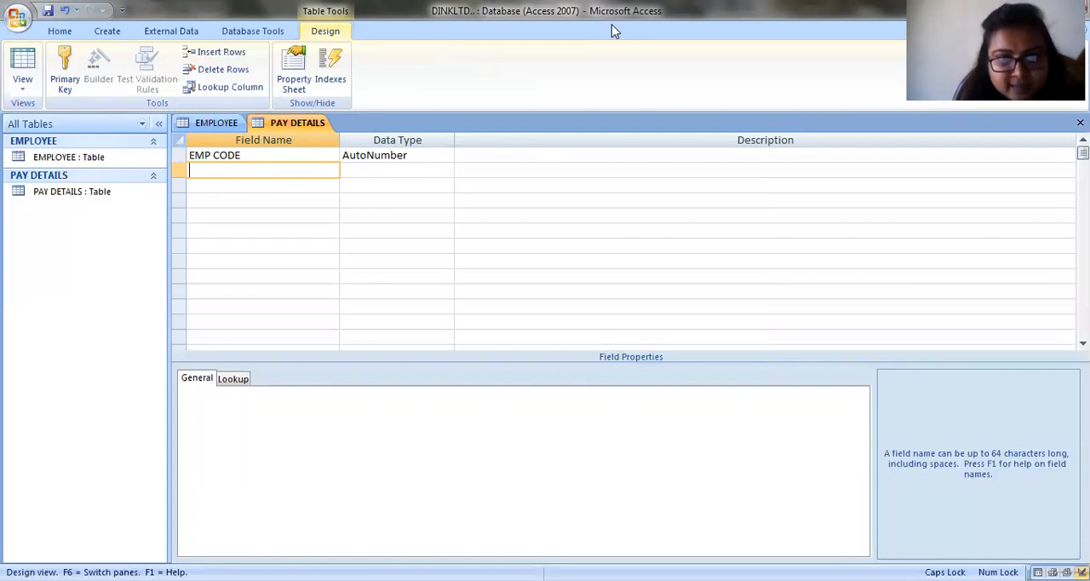
key(alt+Tab)
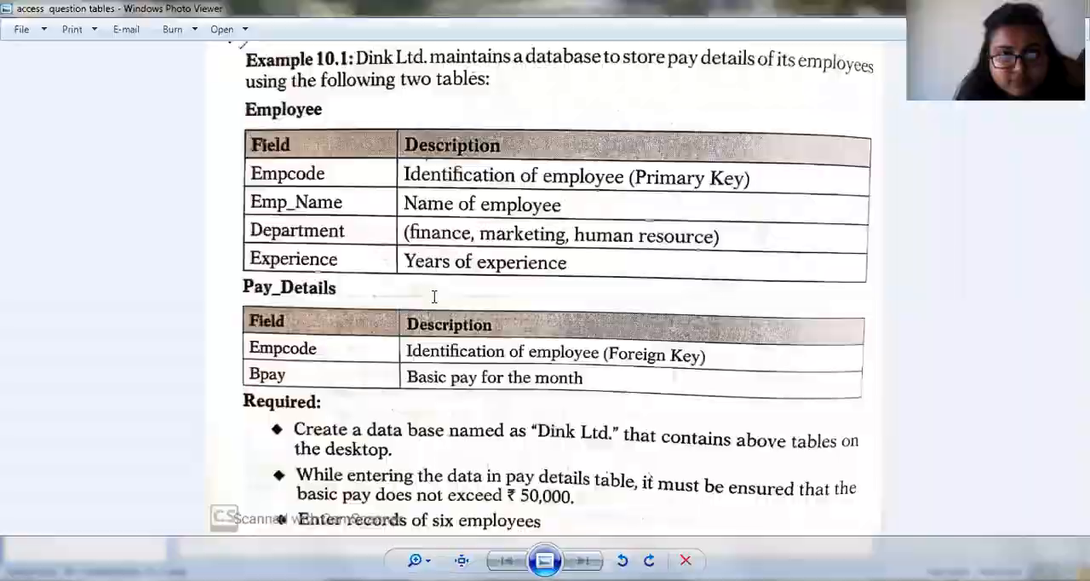
key(alt+Tab)
text(BPAY)
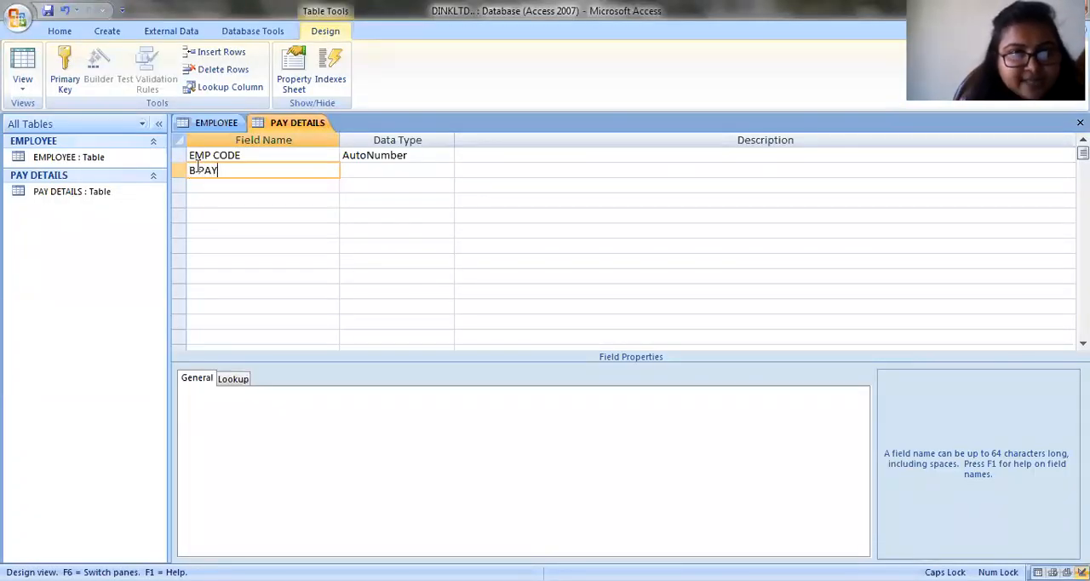
click(355, 168)
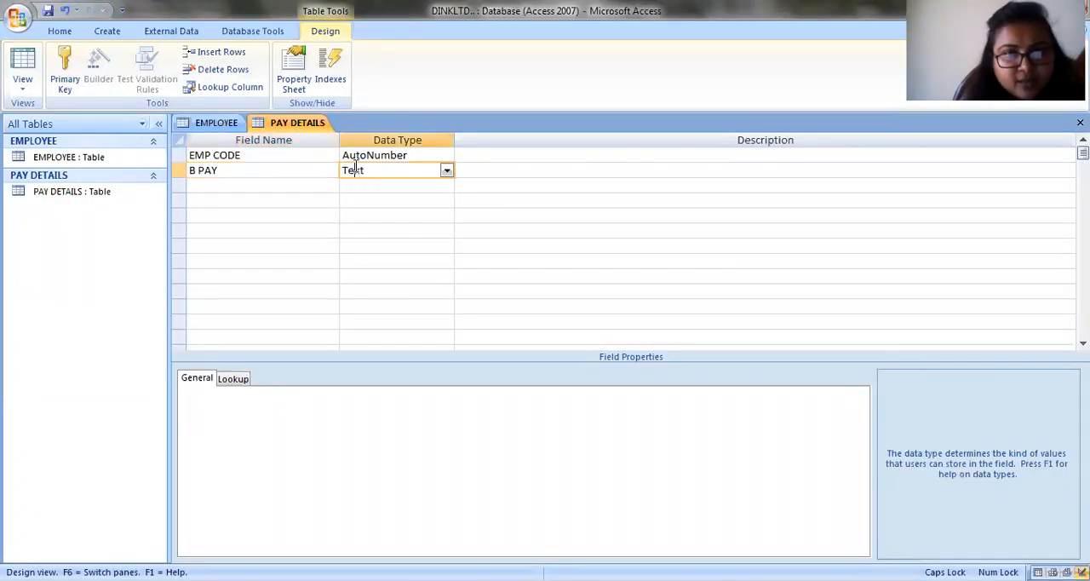
click(446, 171)
click(370, 214)
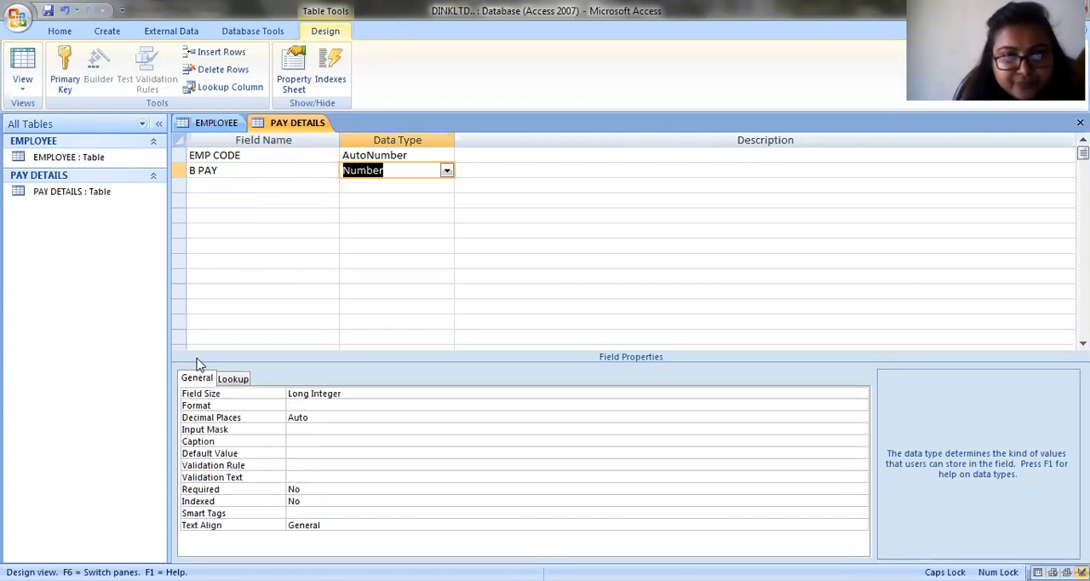
- Set the validation rule of the B PAY field to <=50000
click(301, 464)
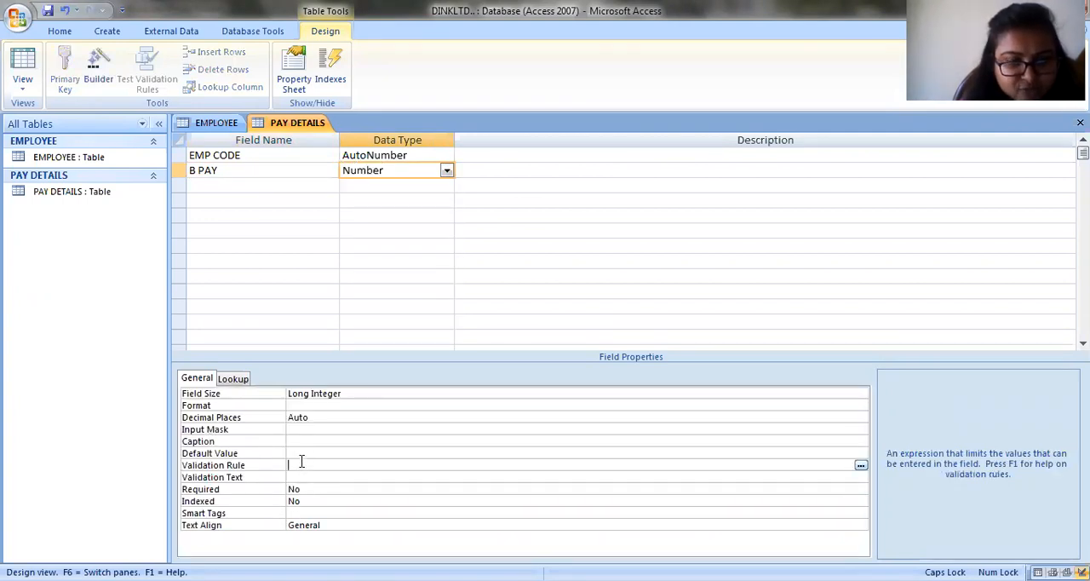
text(<)
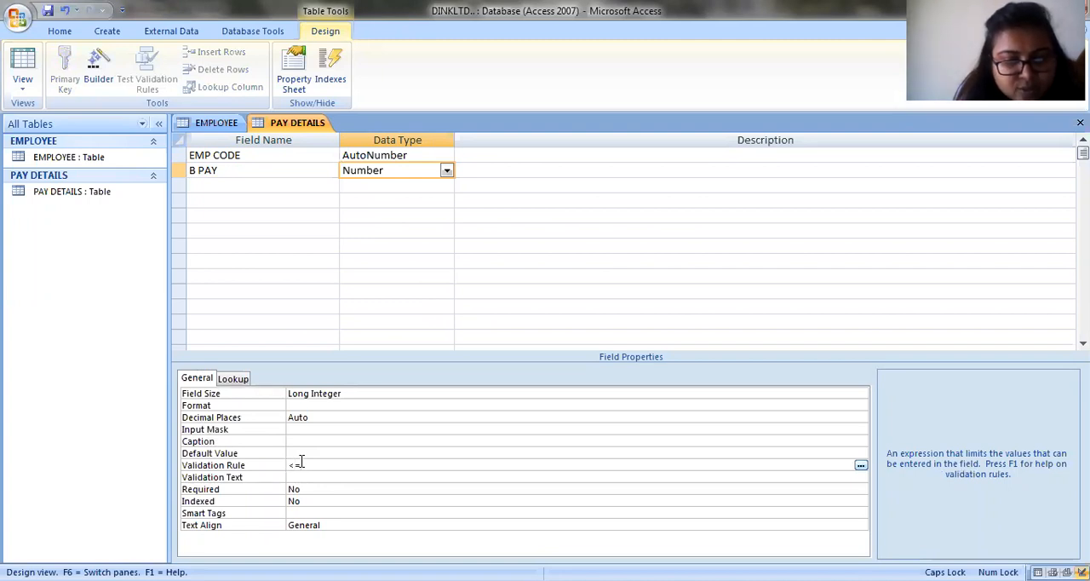
text(=50000)
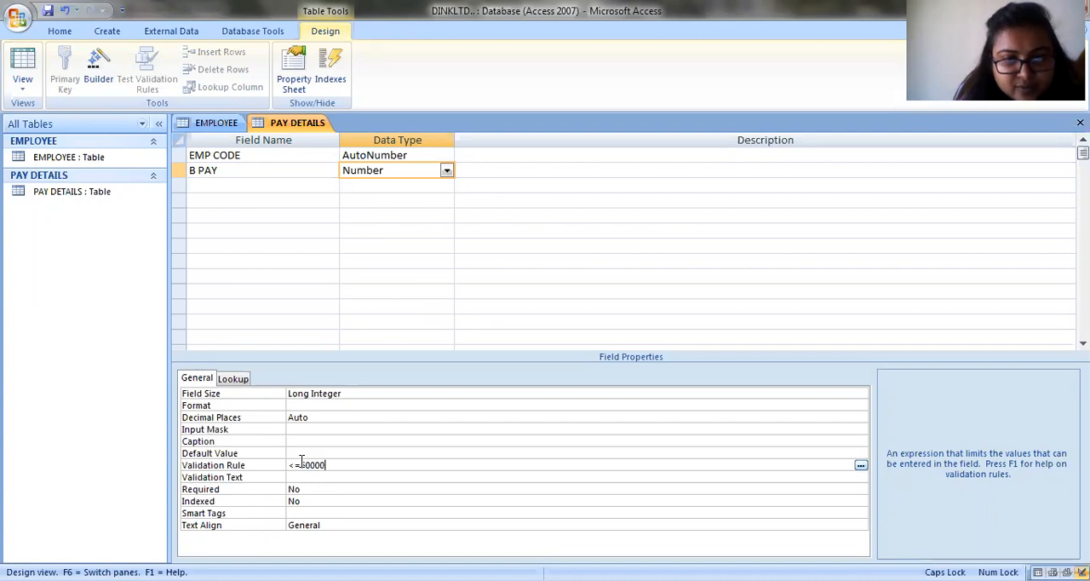
- Set B PAY's validation text to SALARY SHOULD NOT EXCEED 50000 and save the PAY DETAILS table
click(313, 476)
text(SALAR)
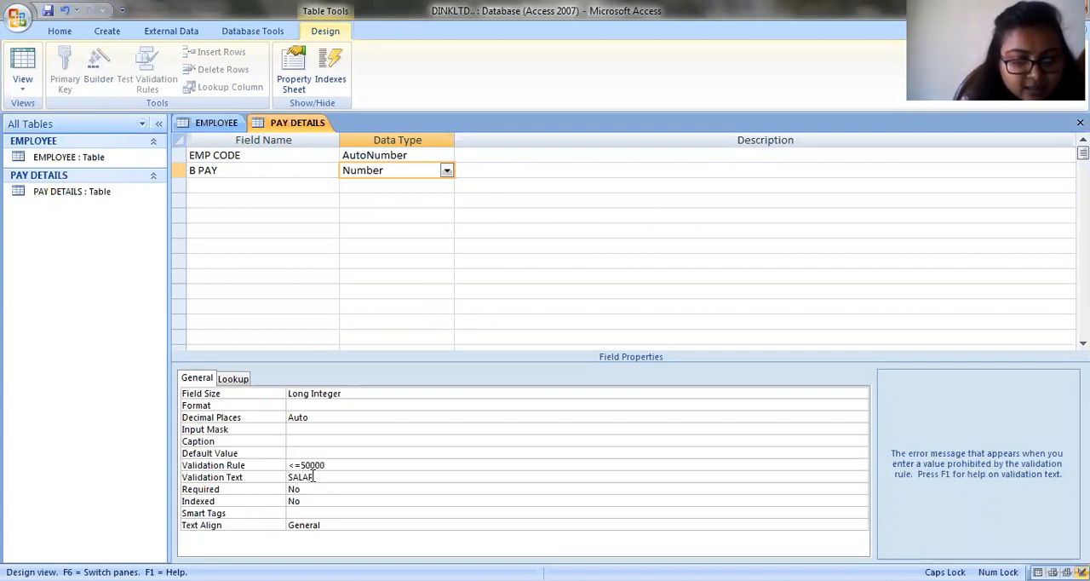
text(Y SH)
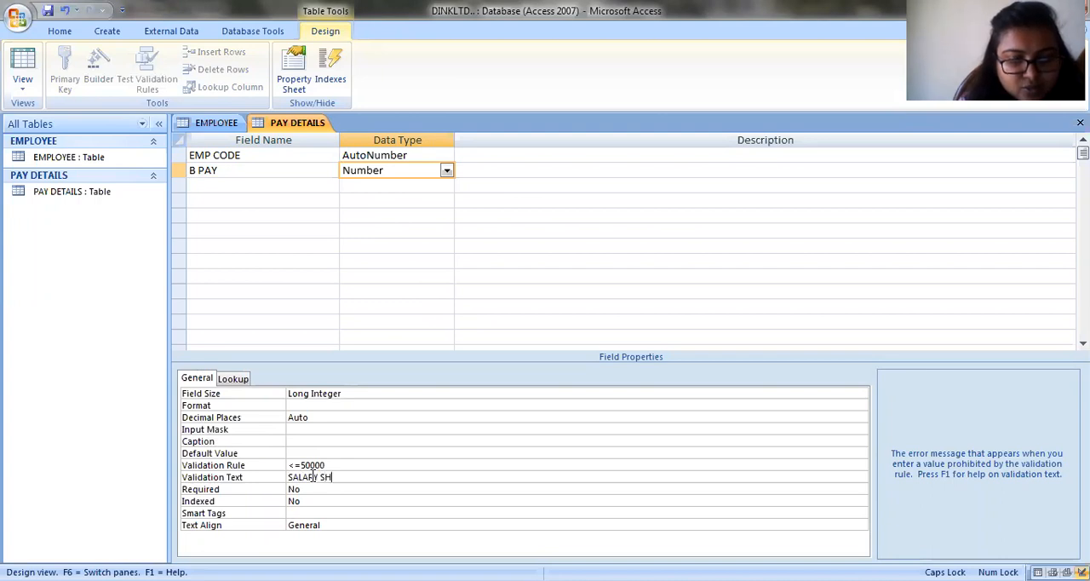
text(OULD )
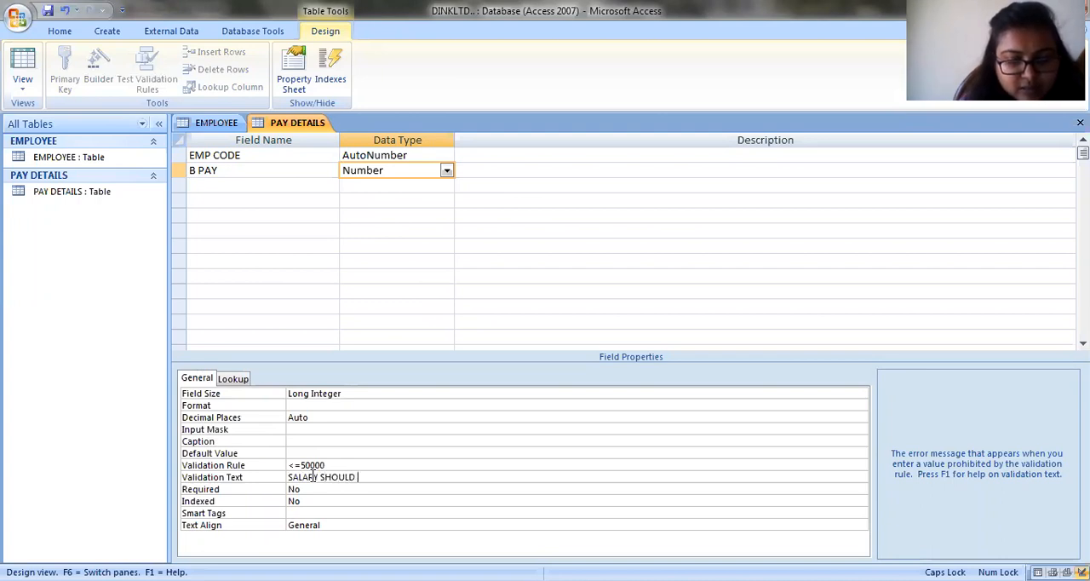
text(NOT EXCEED)
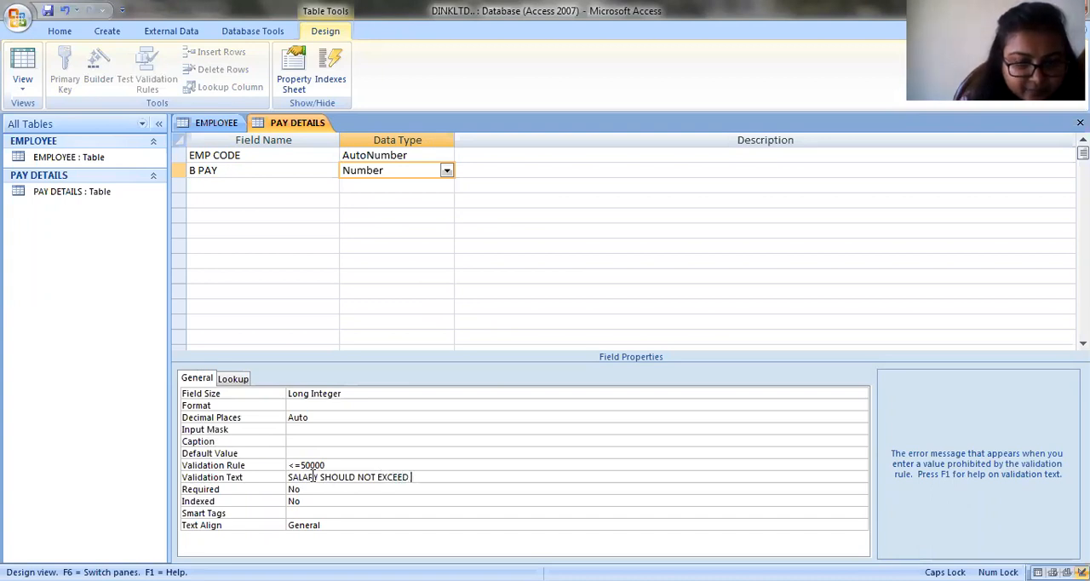
text( 50000)
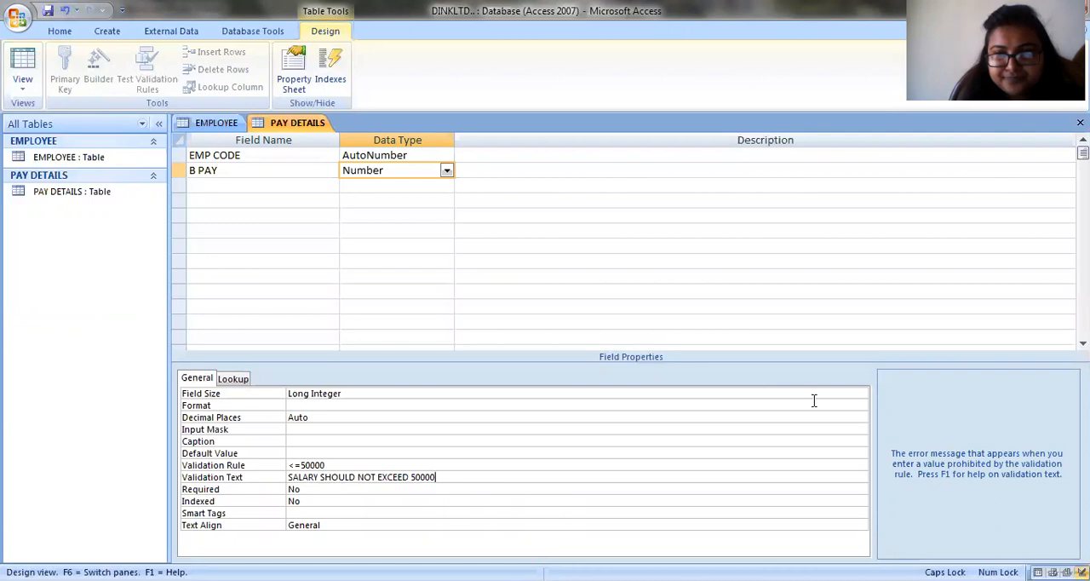
click(49, 11)
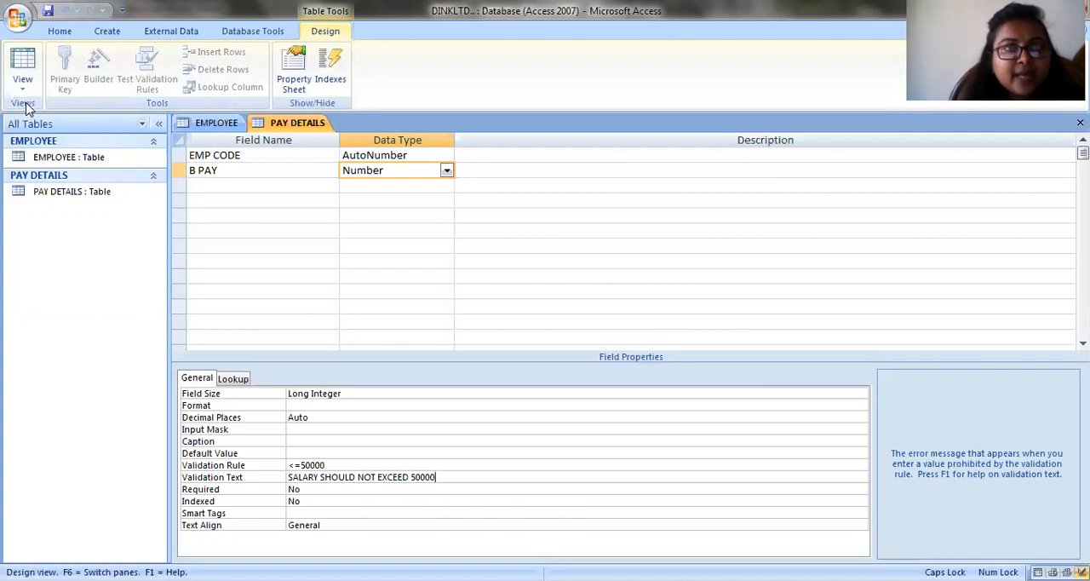
- Open the EMPLOYEE table's datasheet and add a first record with EMP NAME A, department FINANCE and experience 2
double_click(43, 160)
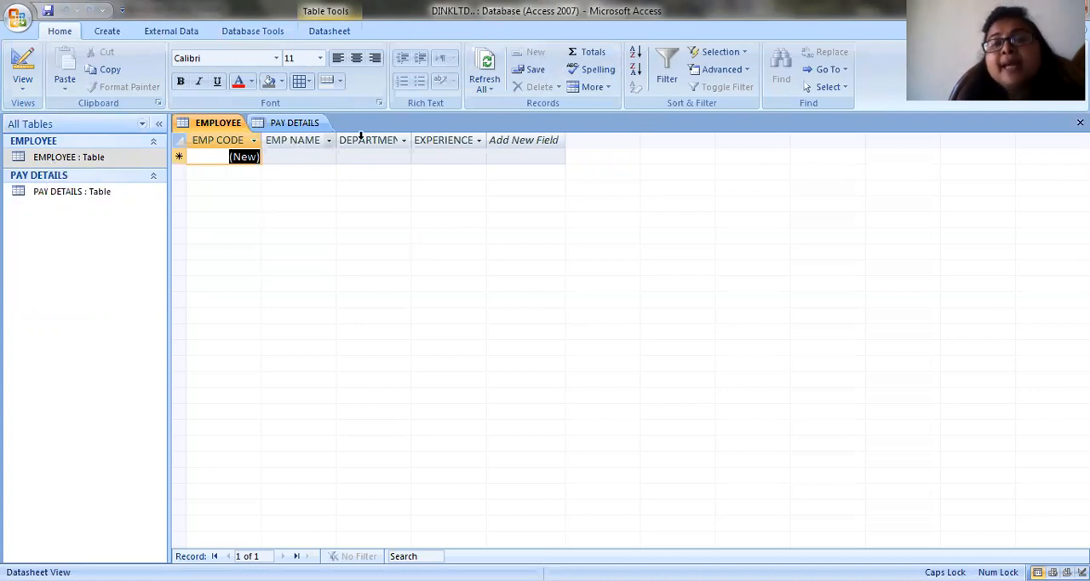
click(289, 160)
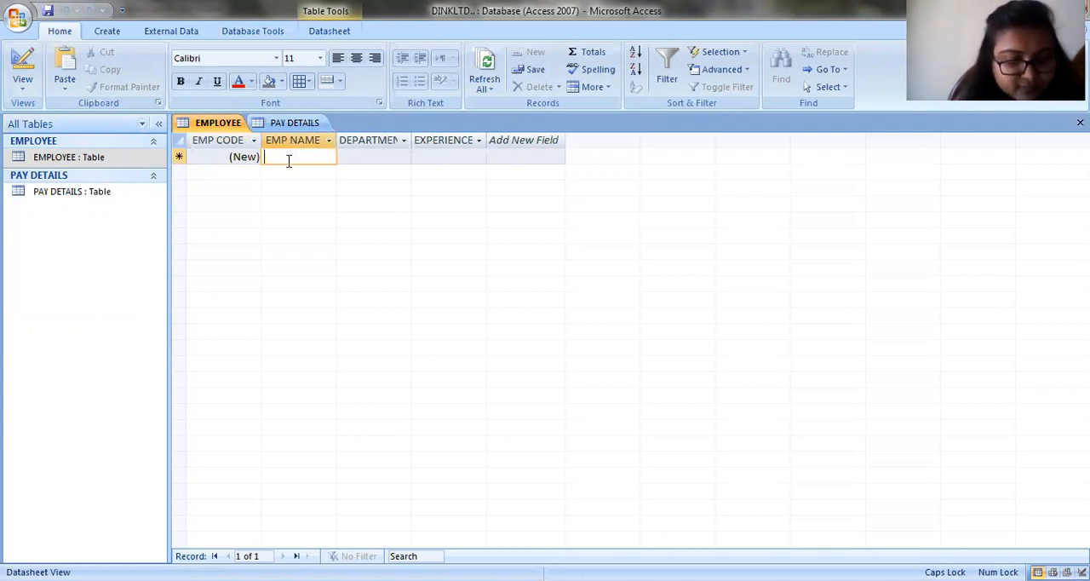
text(A)
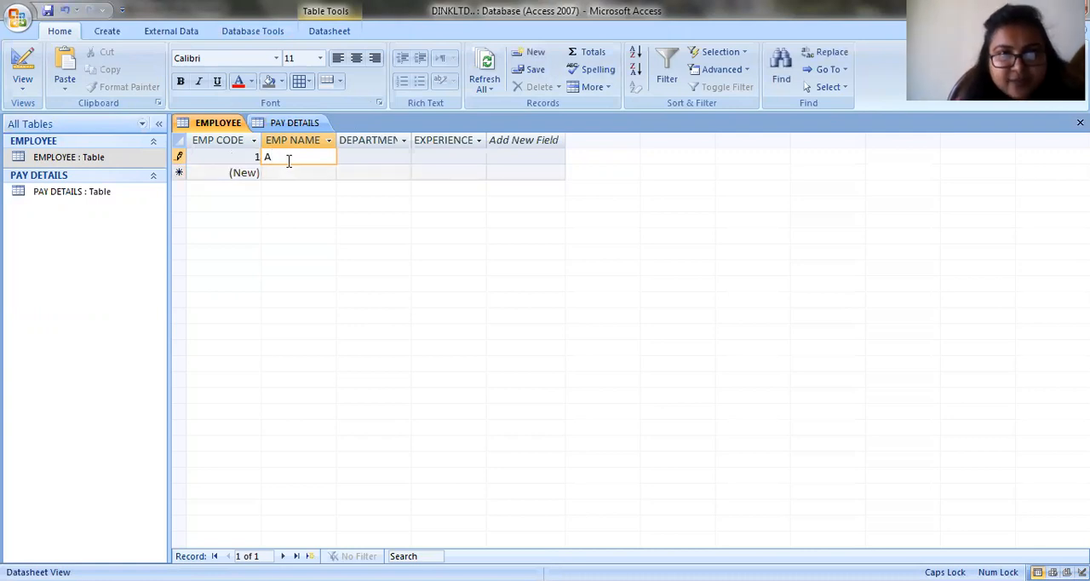
click(375, 156)
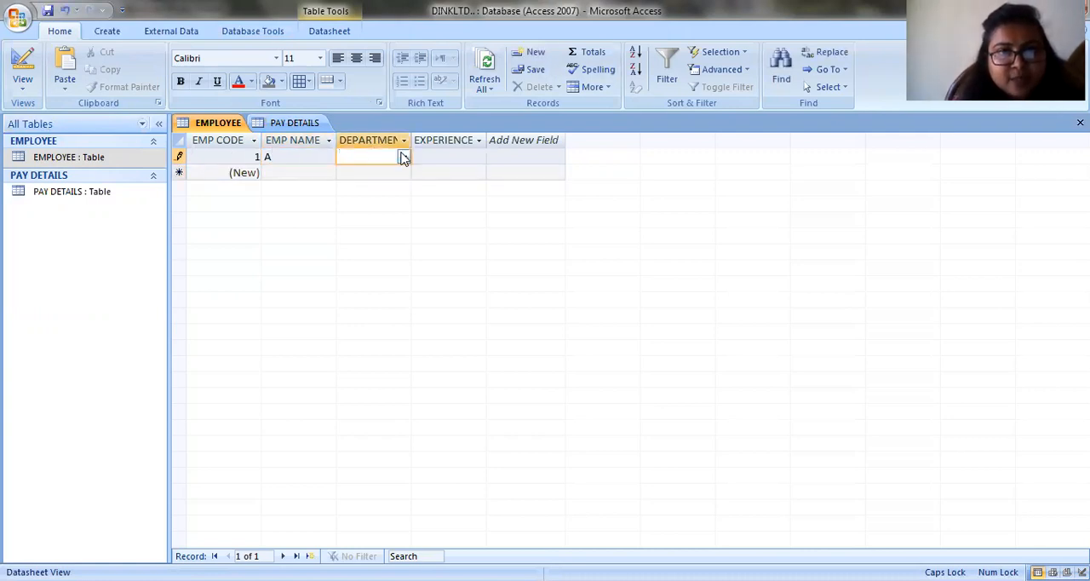
click(404, 156)
click(389, 171)
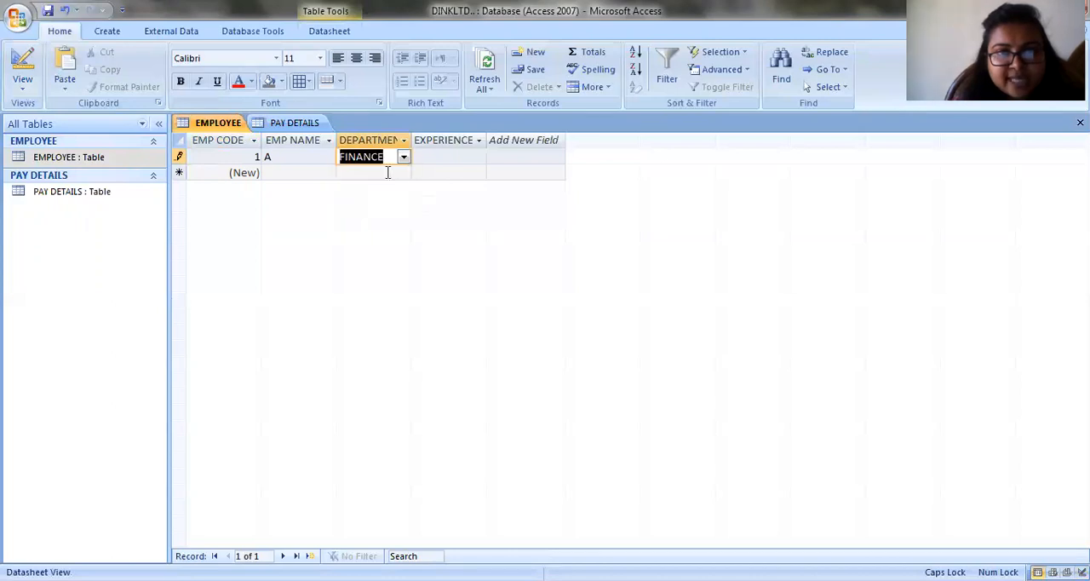
click(453, 155)
text(2)
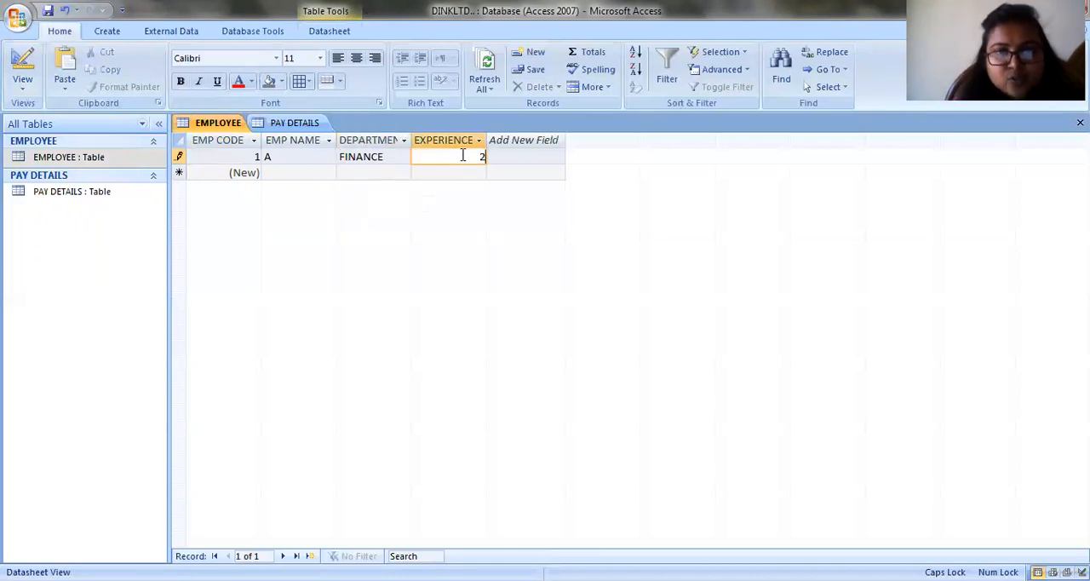
- Add a second EMPLOYEE record with EMP NAME B, department MARKETING and experience 3
click(280, 174)
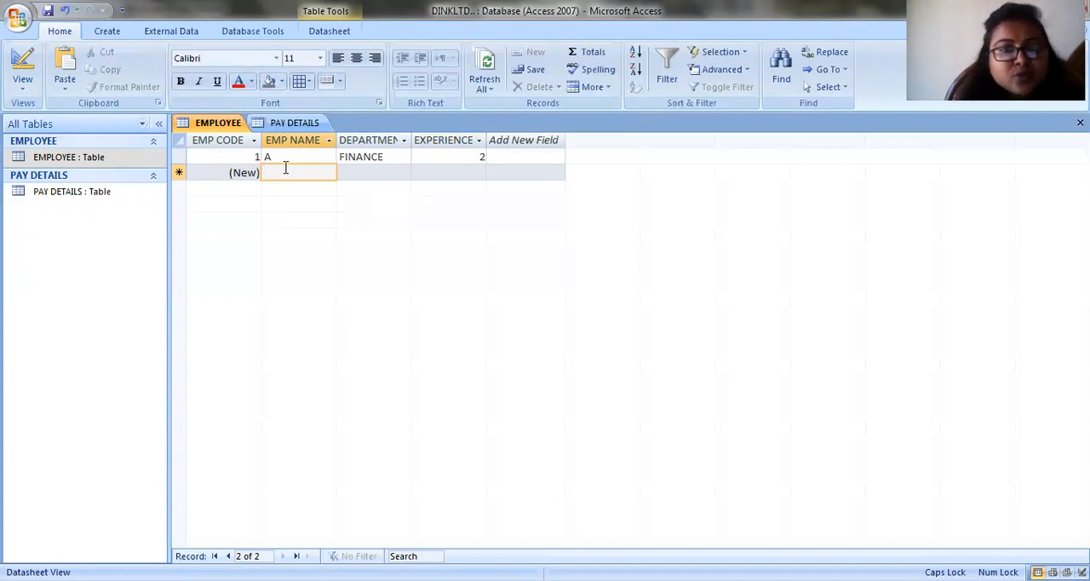
text(B)
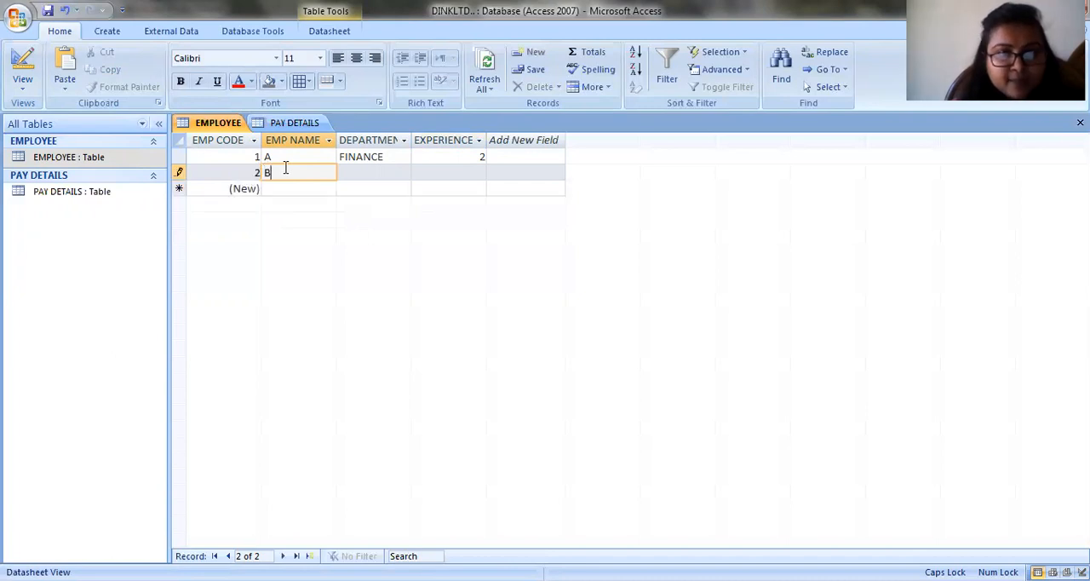
click(346, 174)
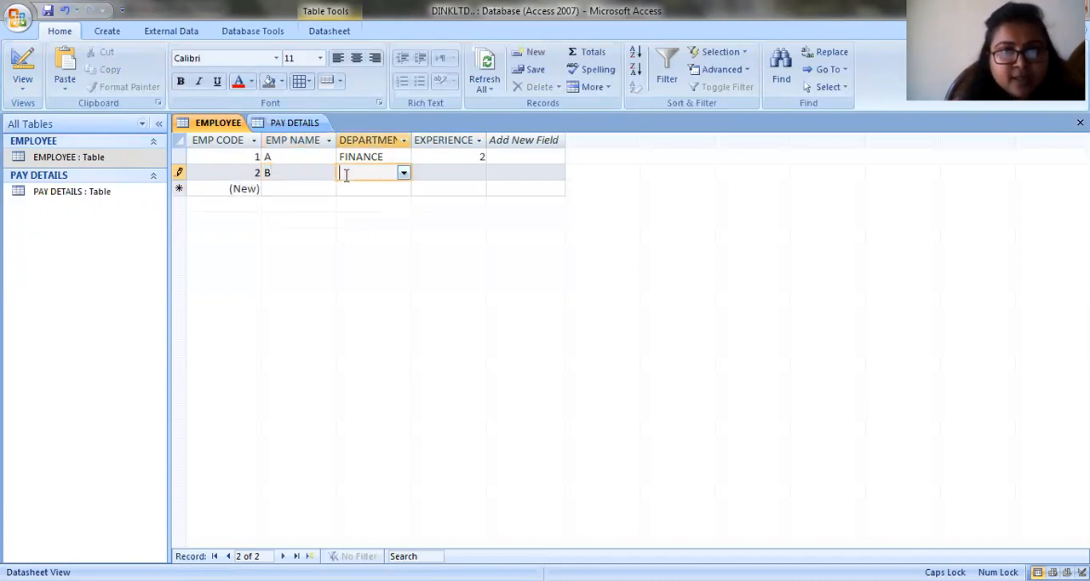
click(404, 173)
click(380, 204)
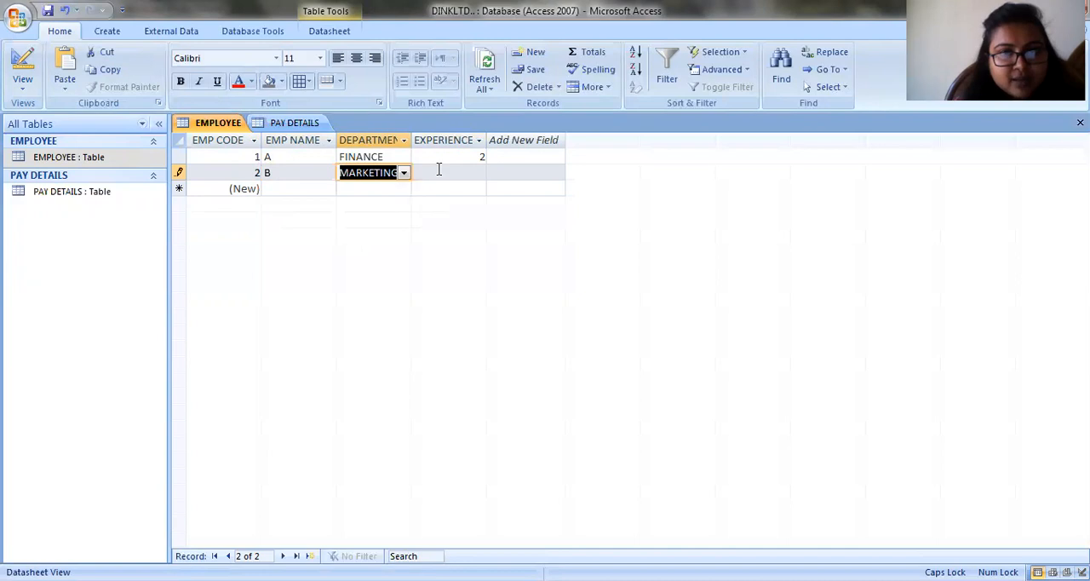
click(448, 171)
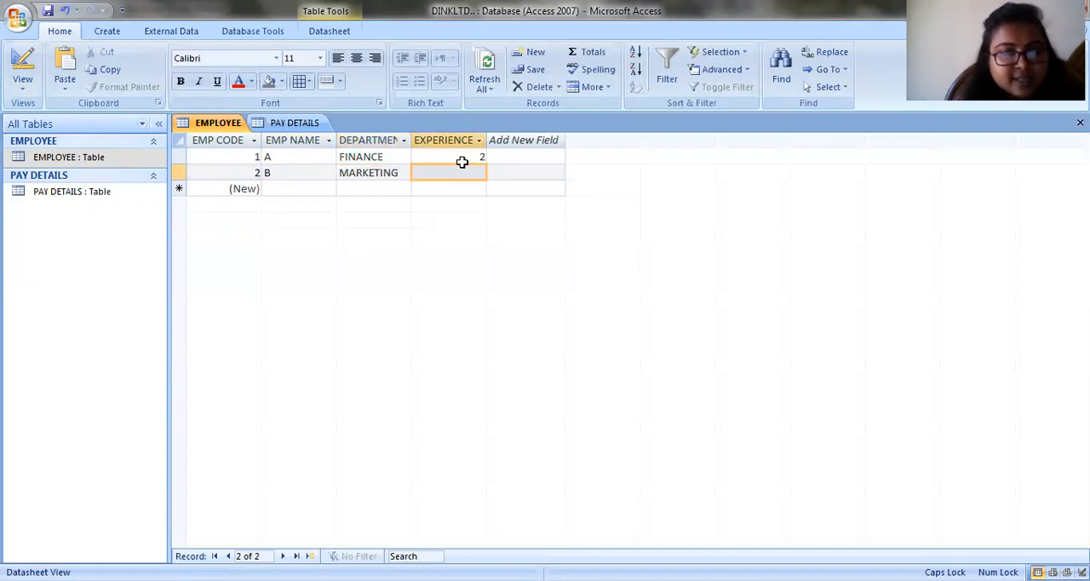
text(3)
- Add a third EMPLOYEE record with EMP NAME C, the human resources department and experience 1
click(280, 189)
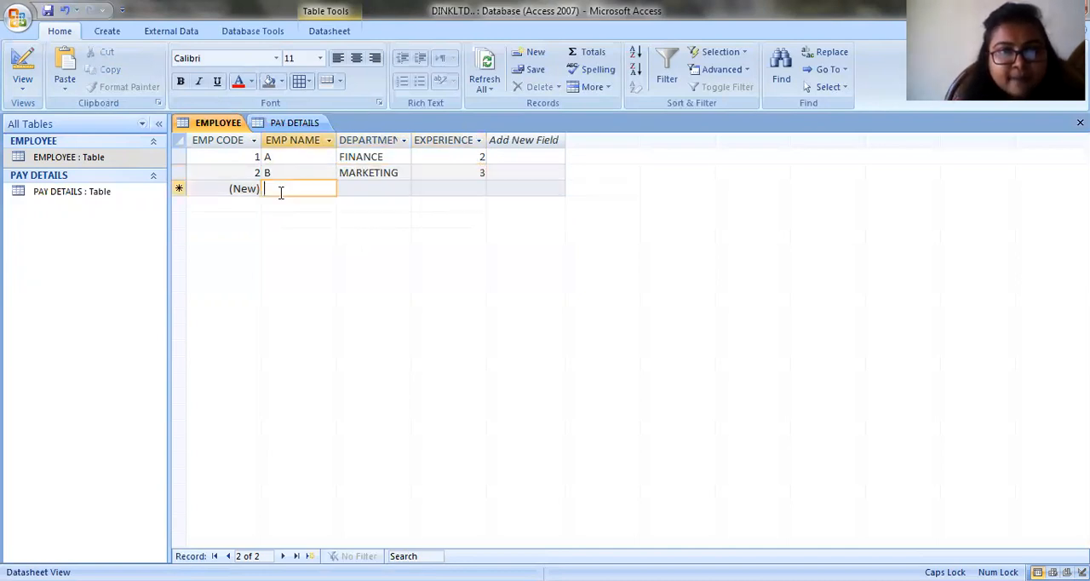
text(C)
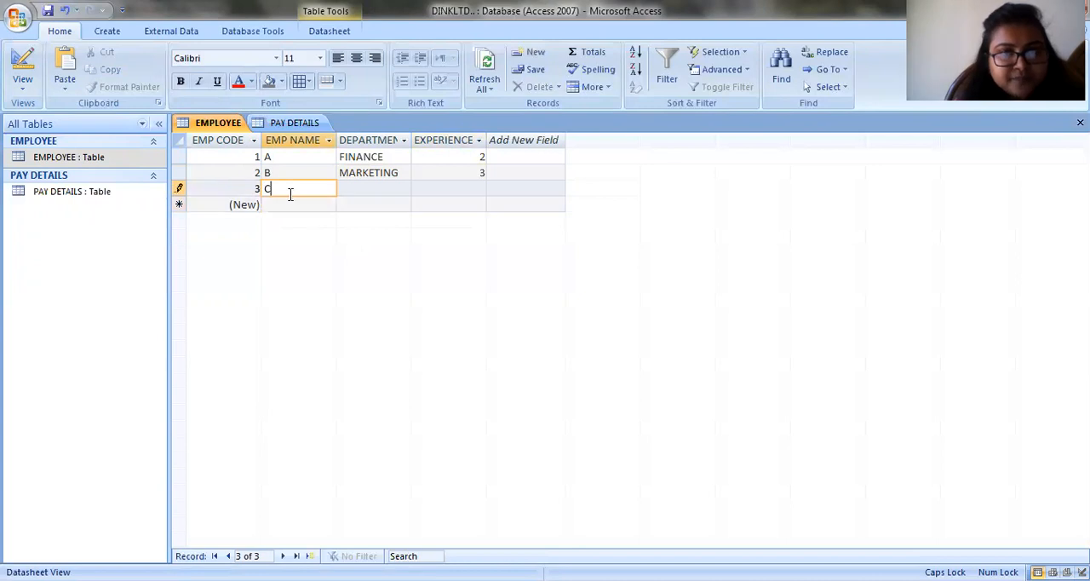
click(348, 196)
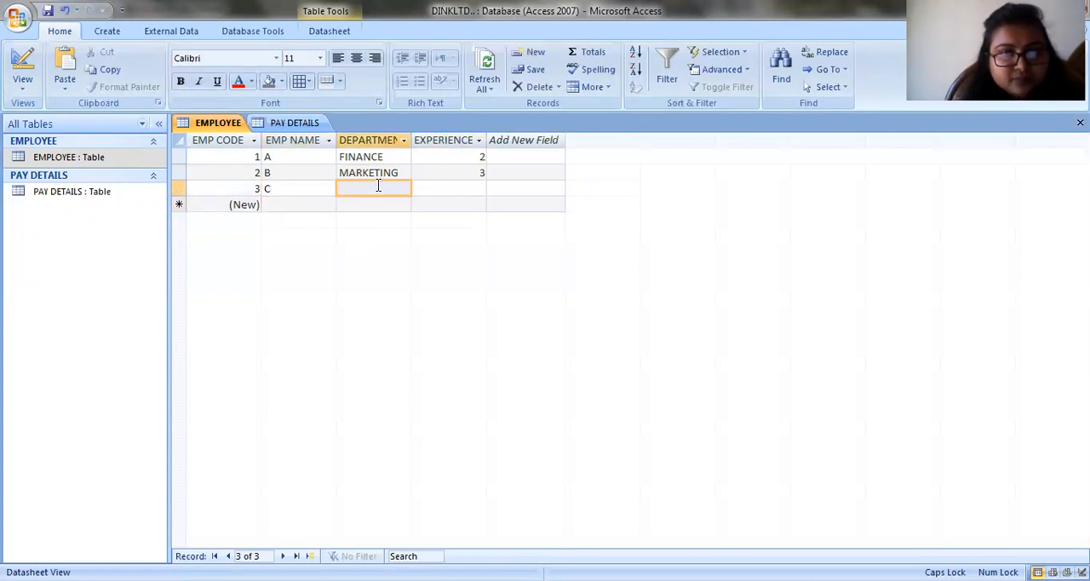
click(376, 187)
click(403, 189)
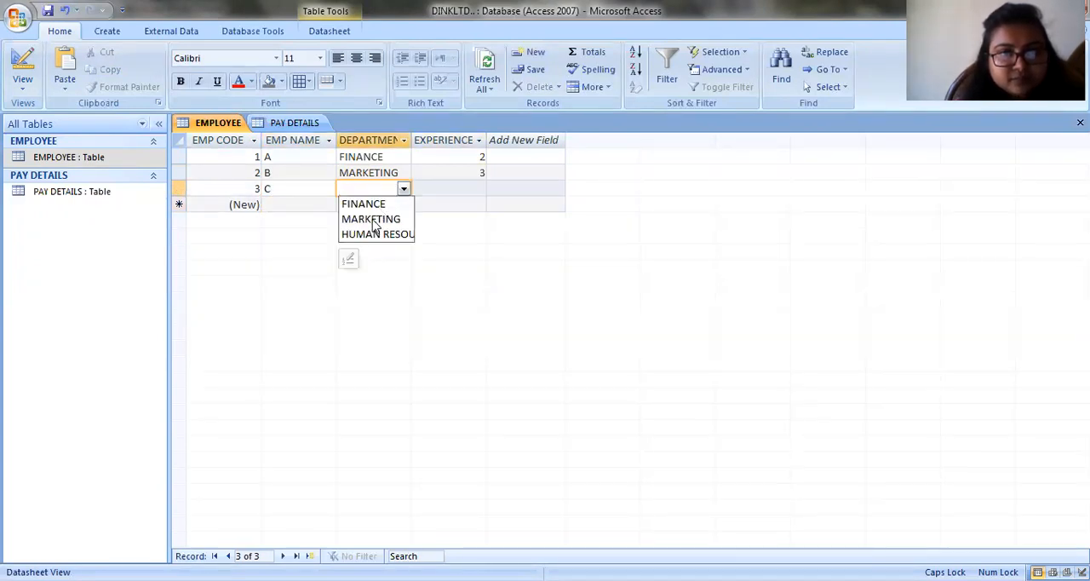
click(366, 233)
click(459, 188)
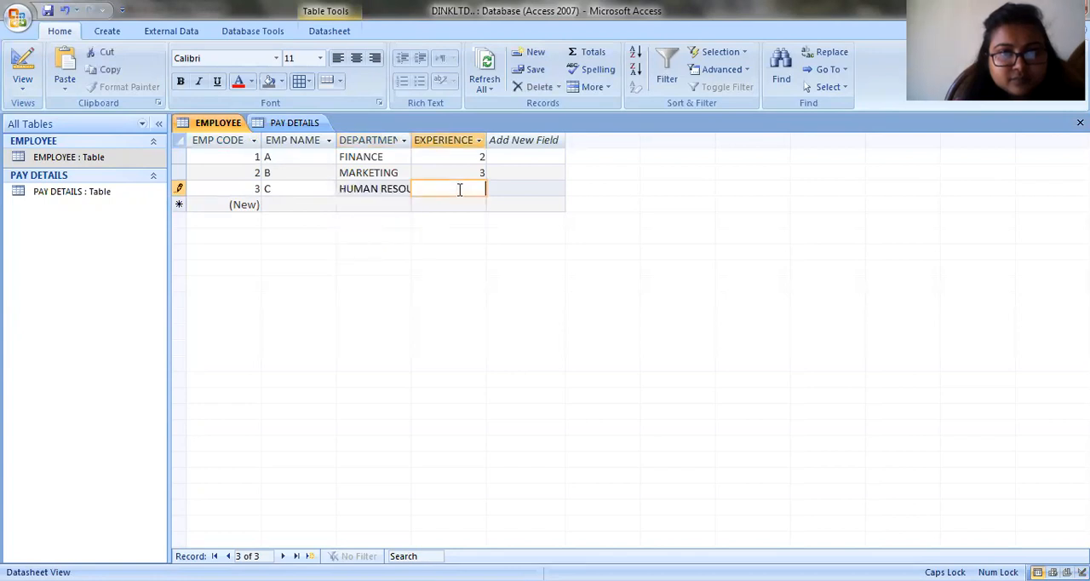
- Add a fourth EMPLOYEE record with EMP NAME D, department FINANCE and experience 4
click(320, 207)
text(D)
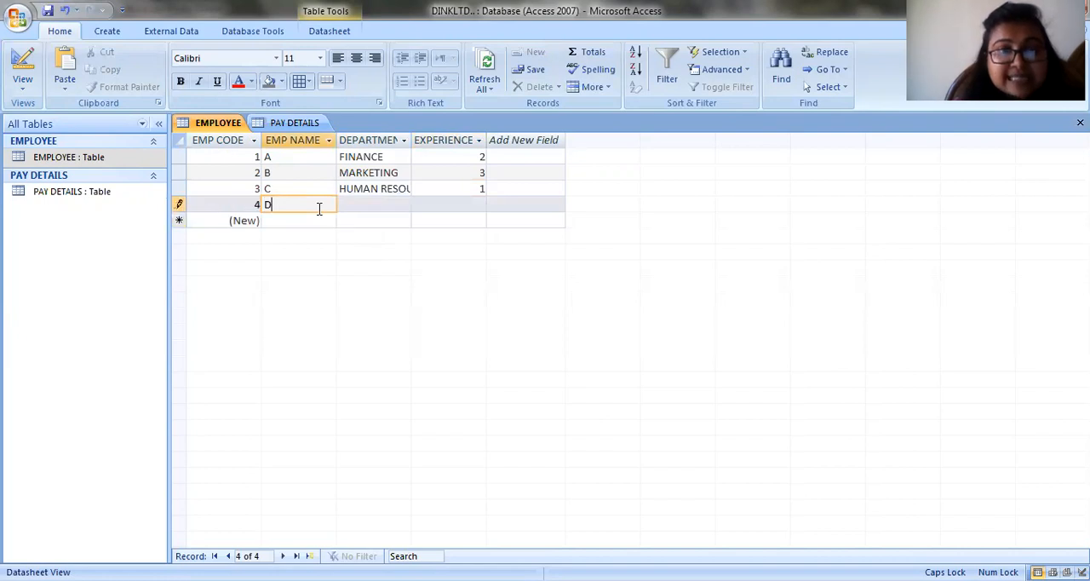
click(369, 204)
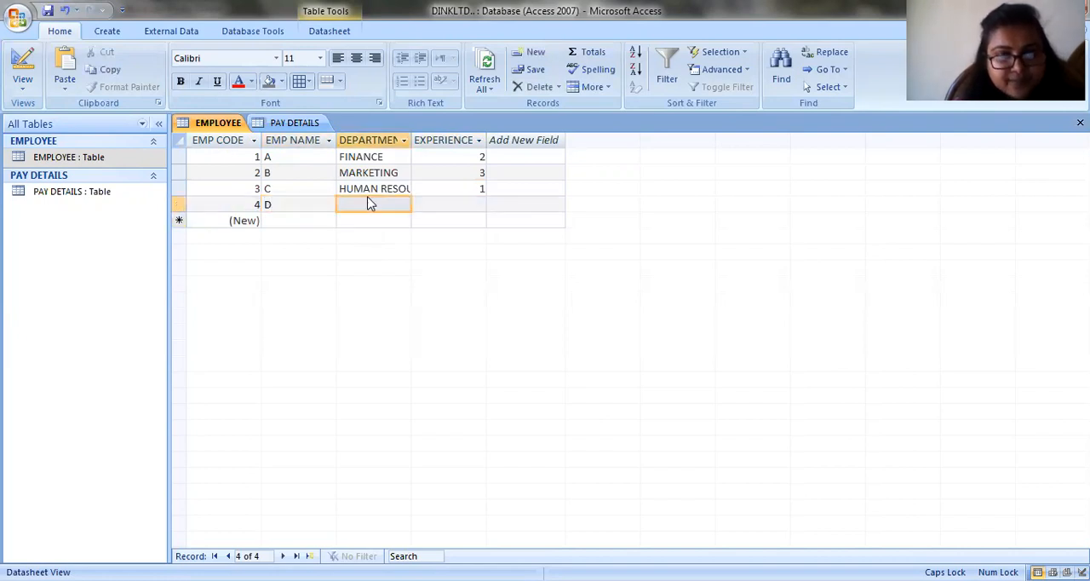
click(370, 203)
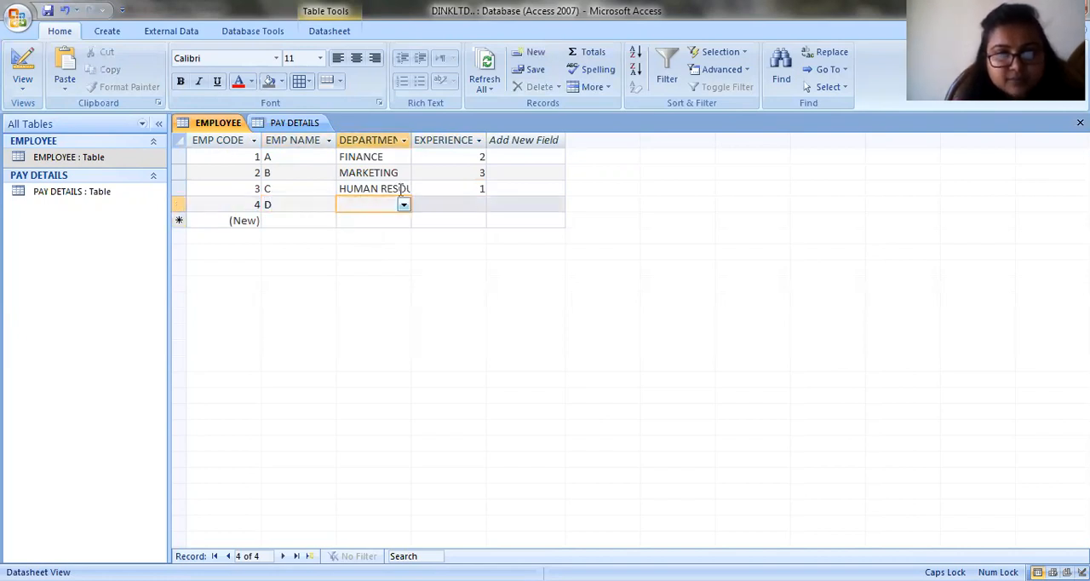
click(403, 205)
click(380, 220)
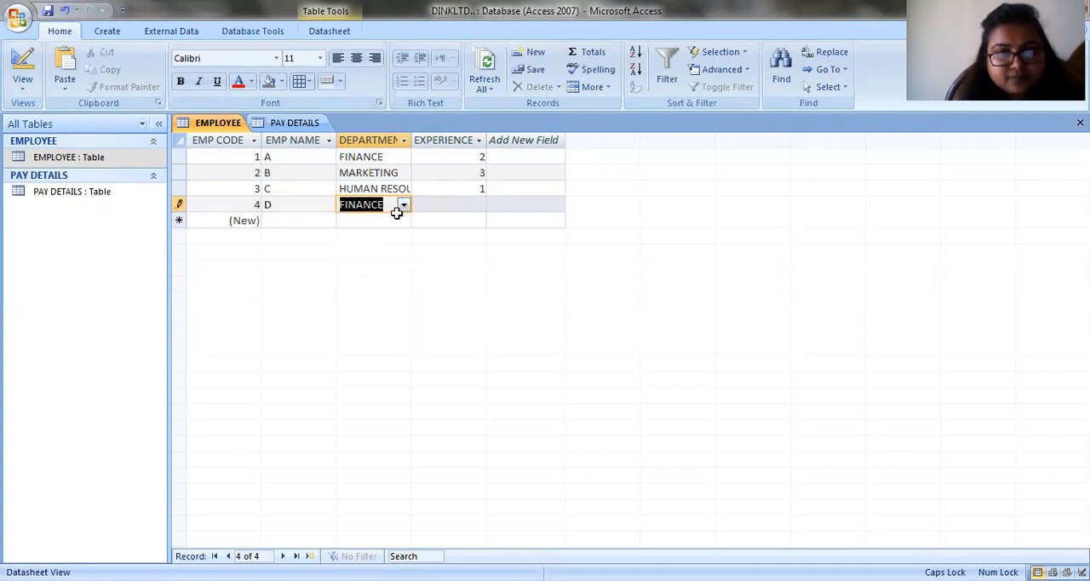
click(439, 204)
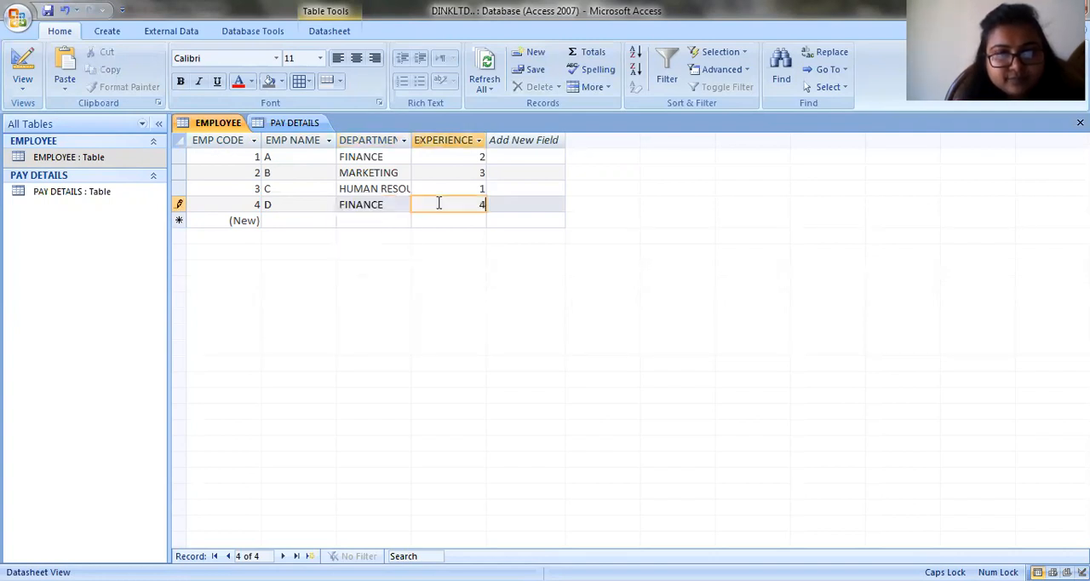
- Add a fifth EMPLOYEE record with EMP NAME E, department MARKETING and experience 4
click(312, 220)
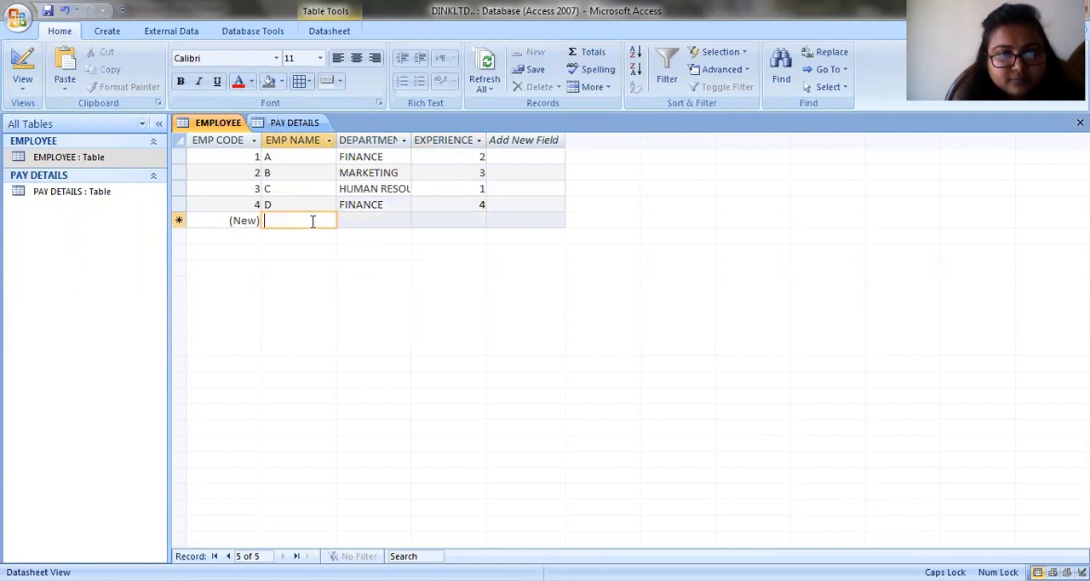
text(E)
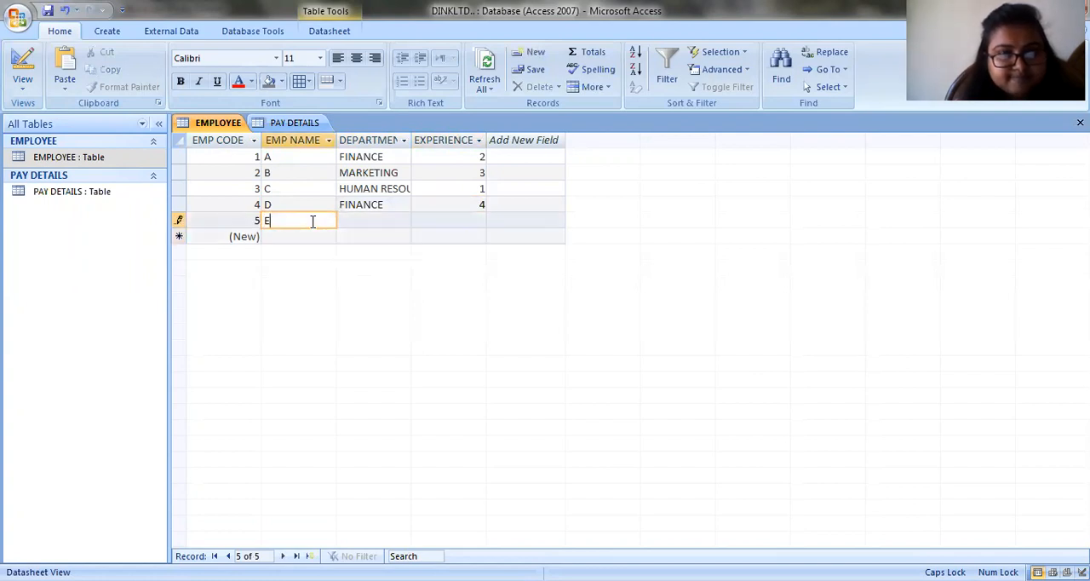
click(379, 219)
click(403, 220)
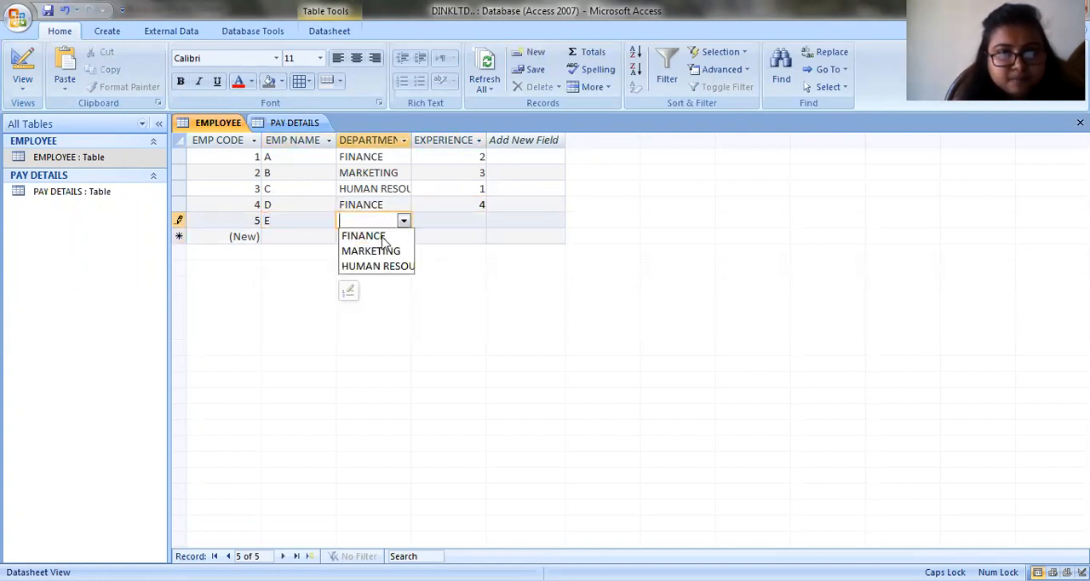
click(382, 249)
click(446, 222)
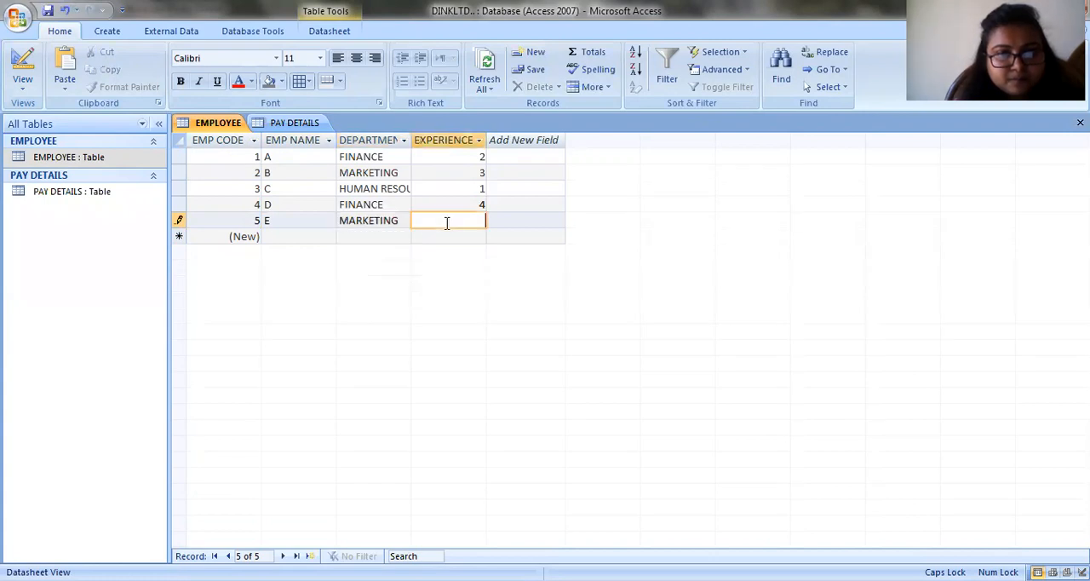
- Add a sixth EMPLOYEE record with EMP NAME F, the human resources department and experience 2, and save the table
click(385, 236)
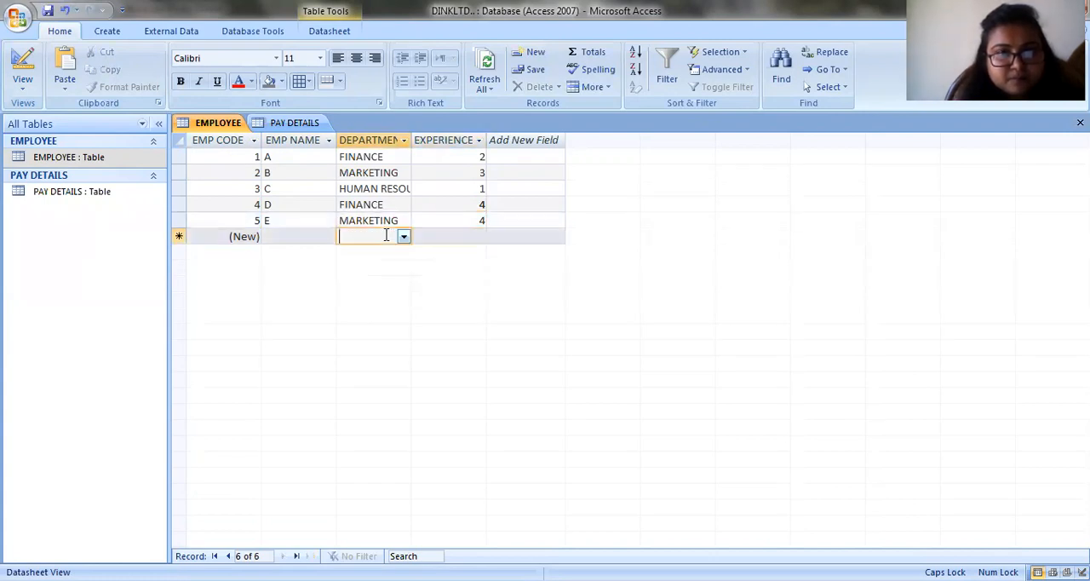
click(309, 236)
text(F)
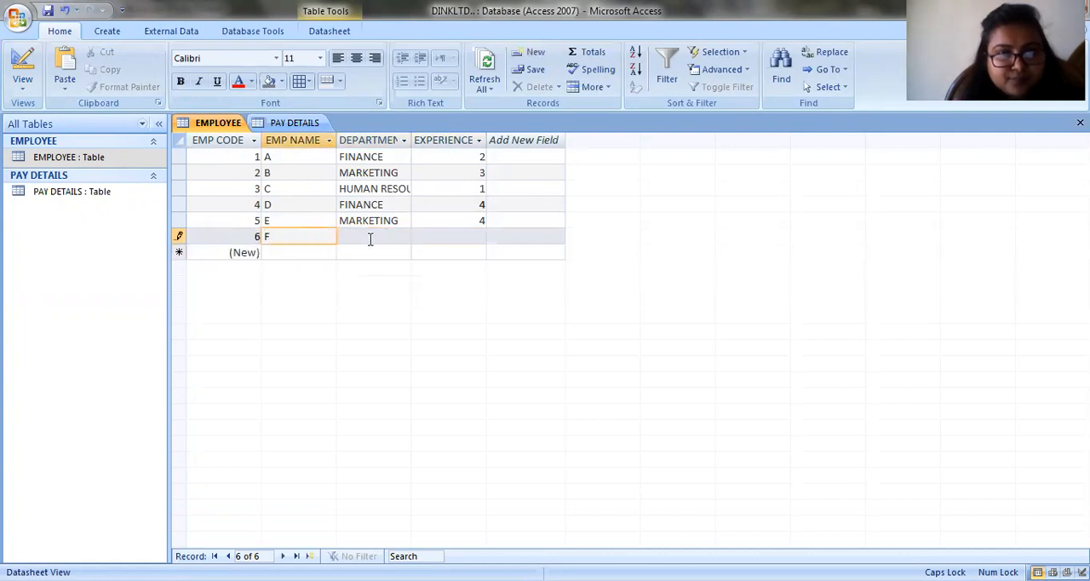
click(400, 237)
click(405, 240)
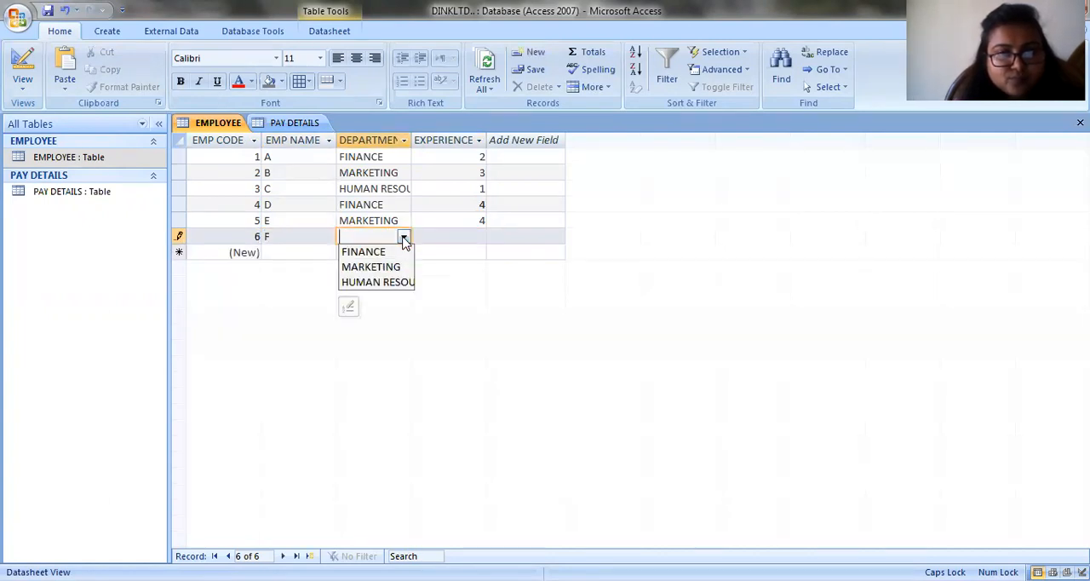
click(368, 282)
click(462, 237)
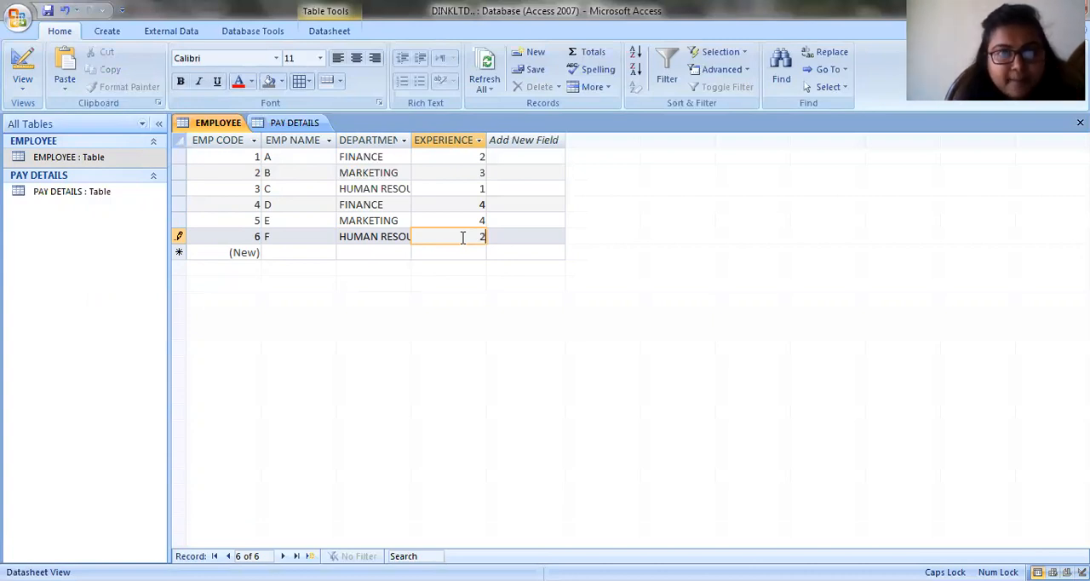
click(47, 10)
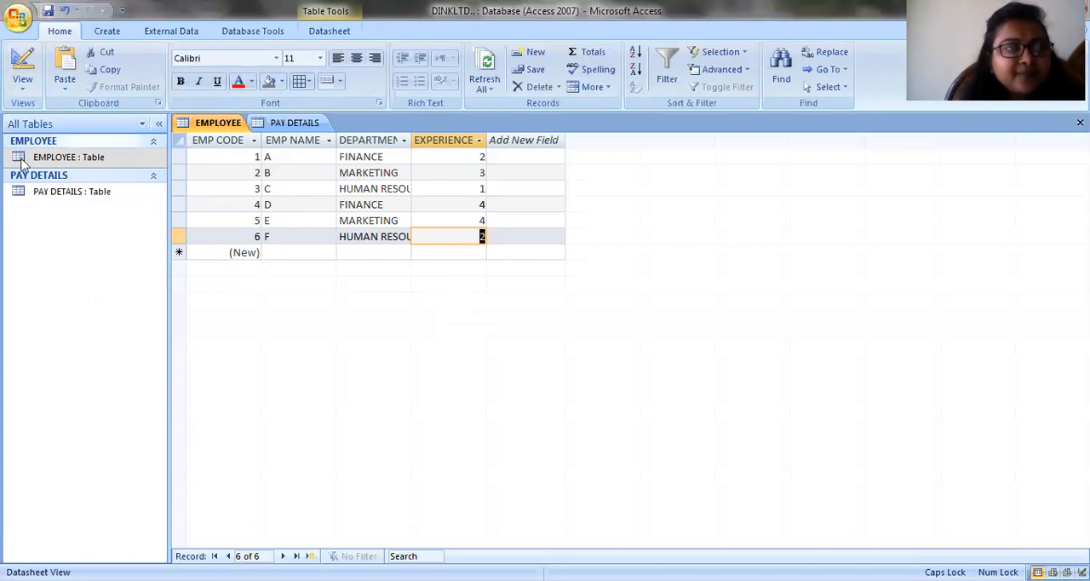
- Open the PAY DETAILS table's datasheet and enter B PAY values of 40000 and 45000 for the first two records
double_click(48, 193)
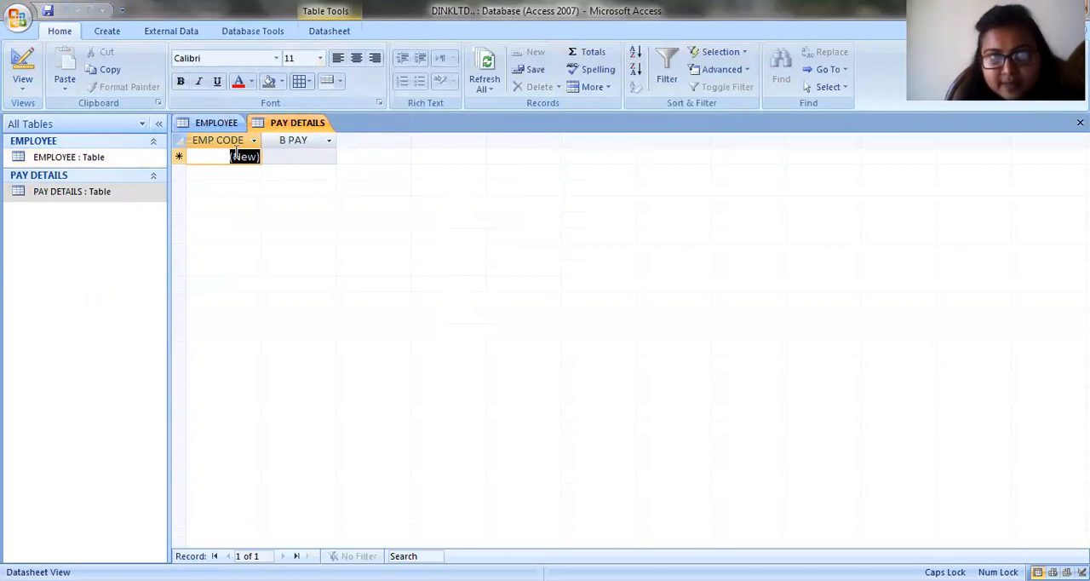
click(277, 154)
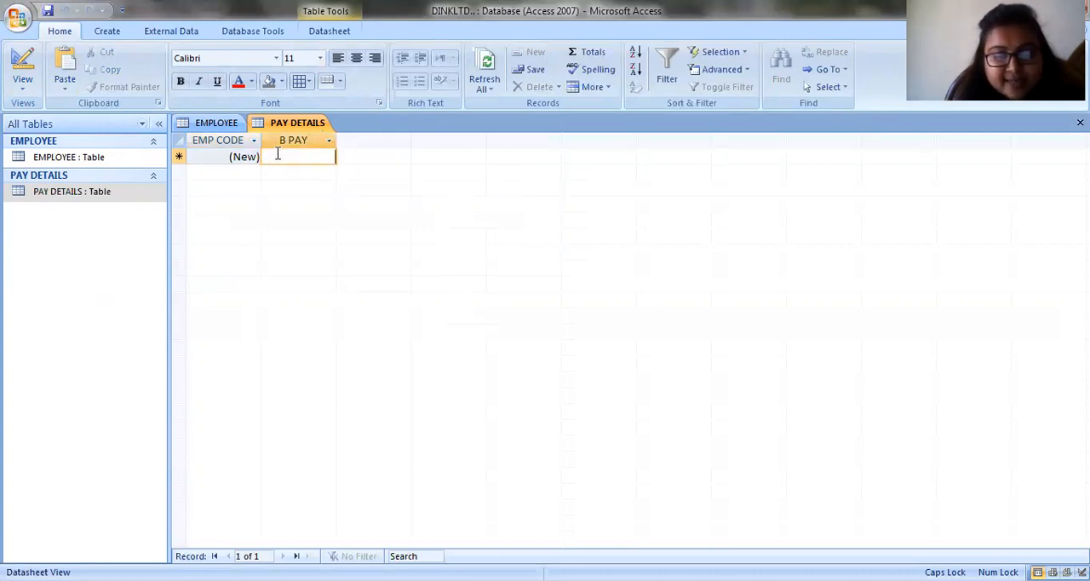
text(40000)
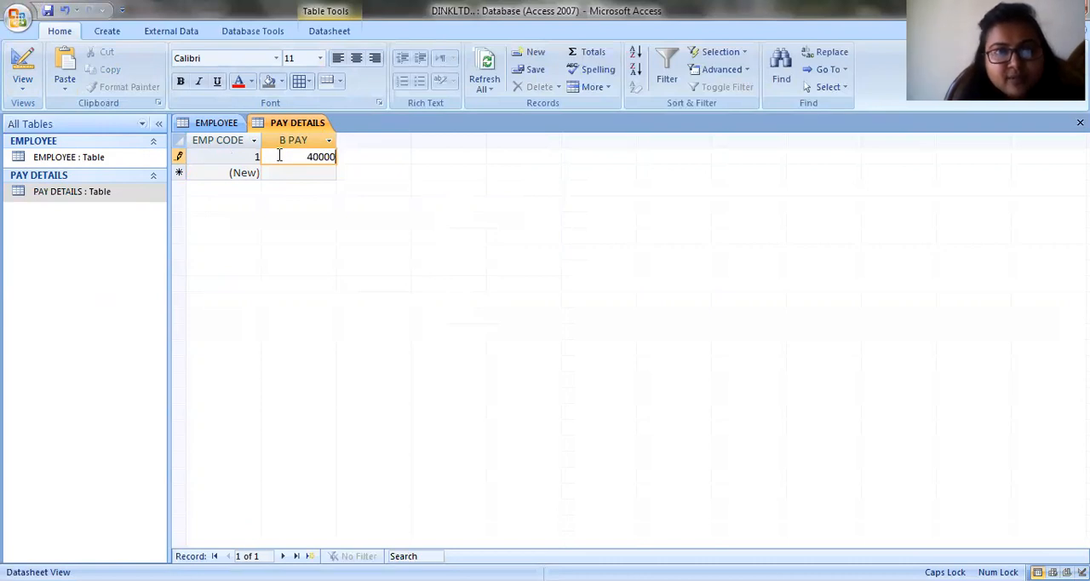
click(279, 172)
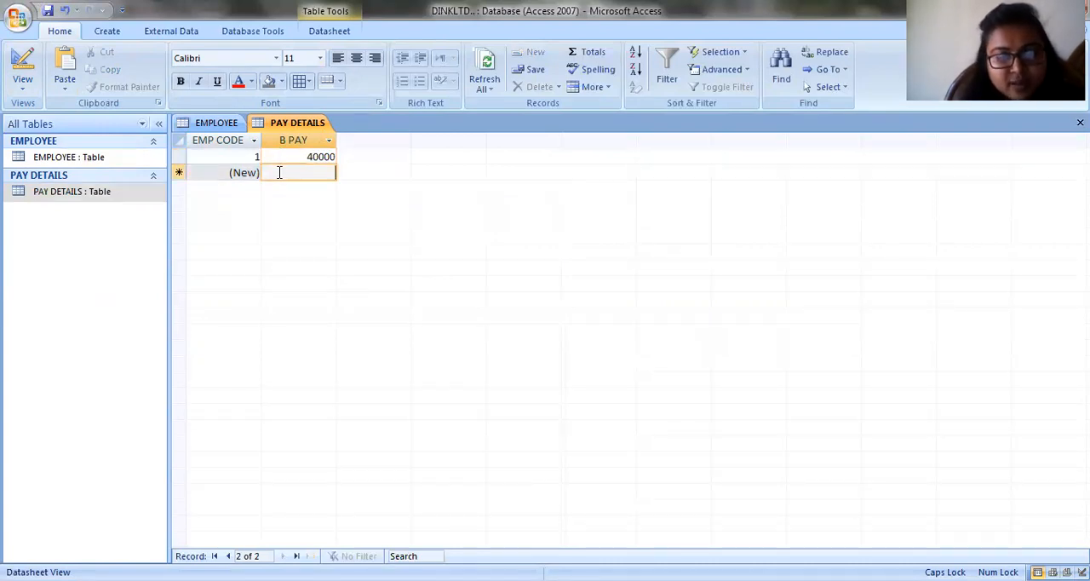
text(45000)
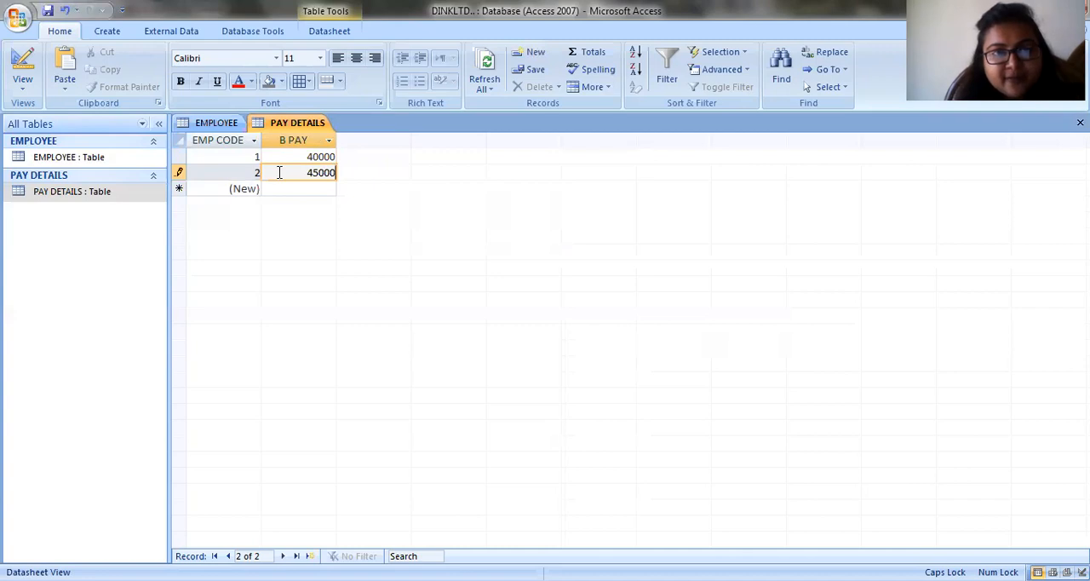
- Test the B PAY limit by trying 60000 in the third PAY DETAILS record, and correct the value to 30000
click(302, 187)
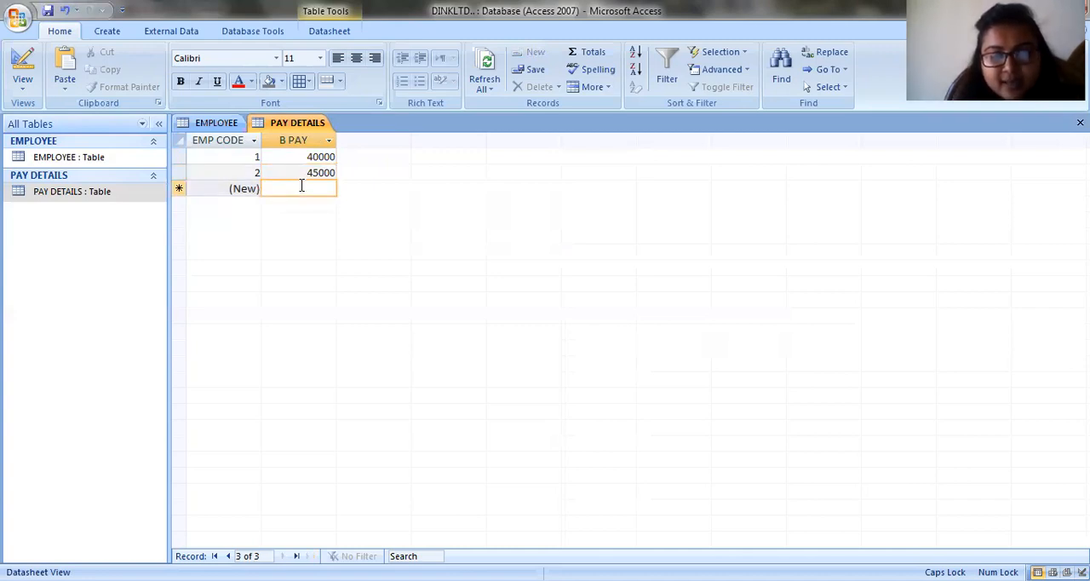
text(60000)
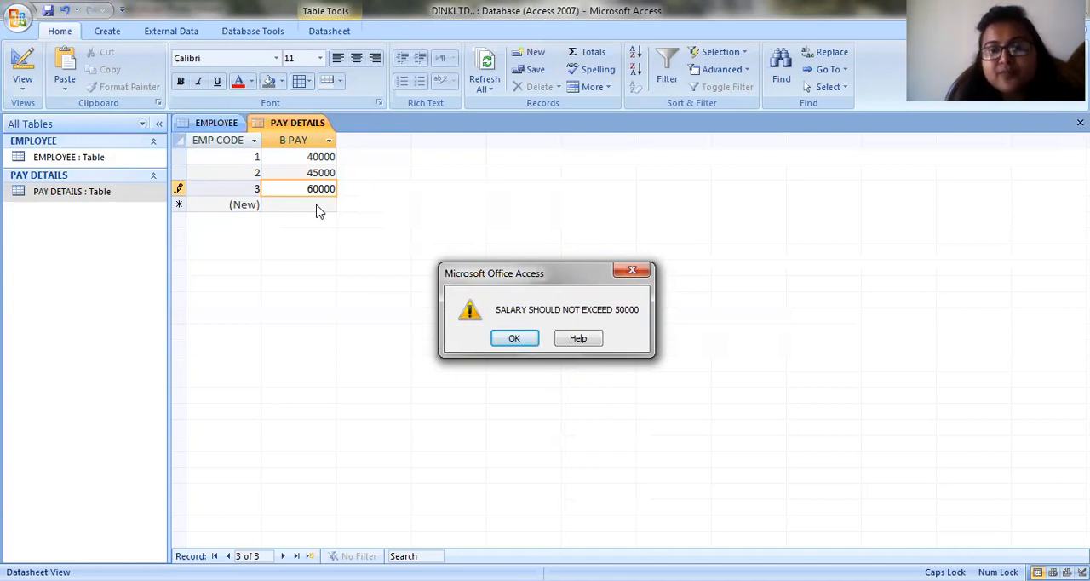
click(633, 271)
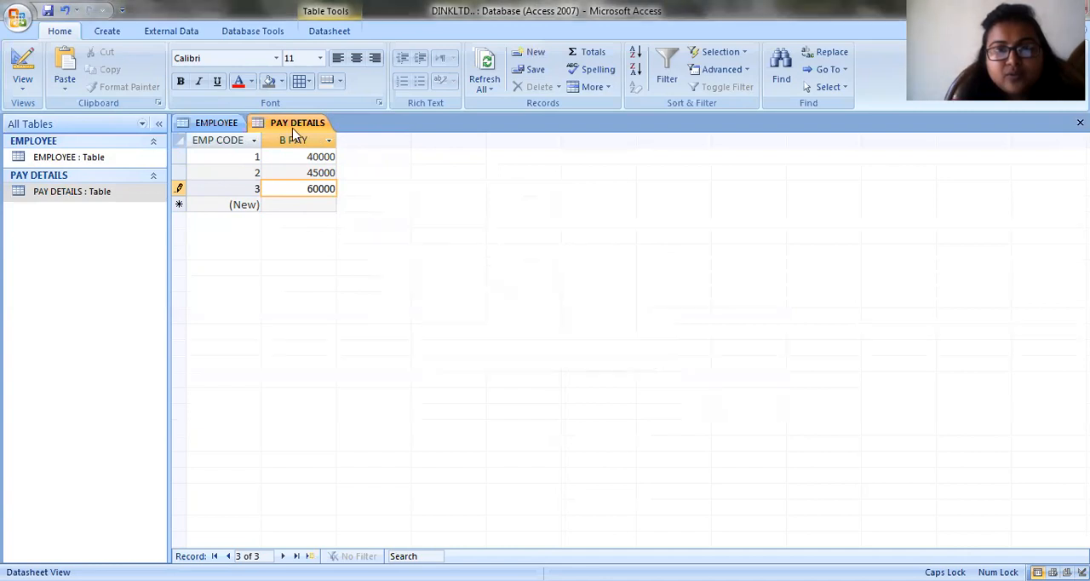
text(3)
- Enter B PAY values of 48000 and 49000 for the fourth and fifth PAY DETAILS records
click(321, 208)
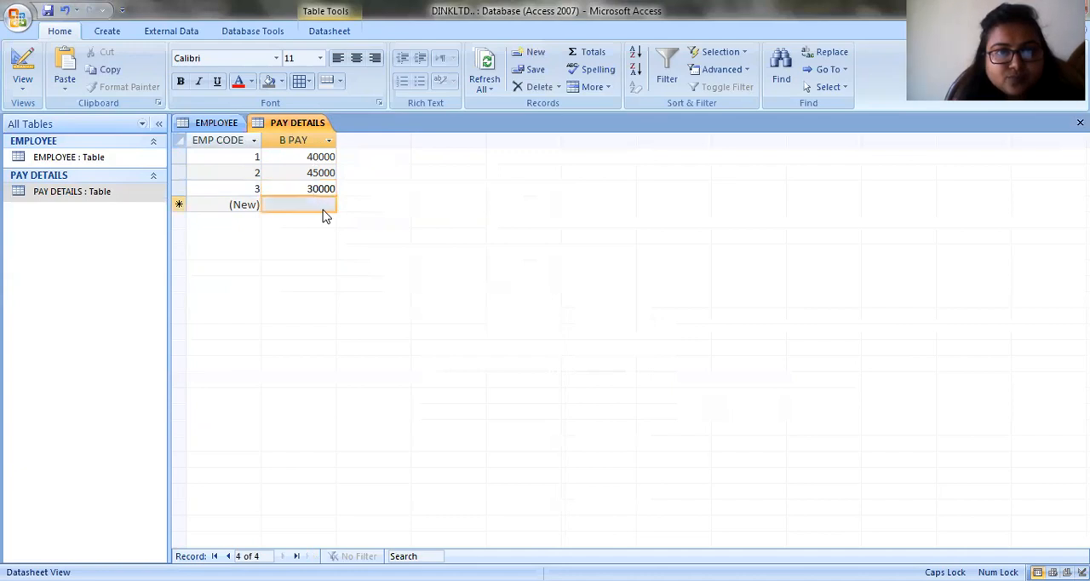
text(48)
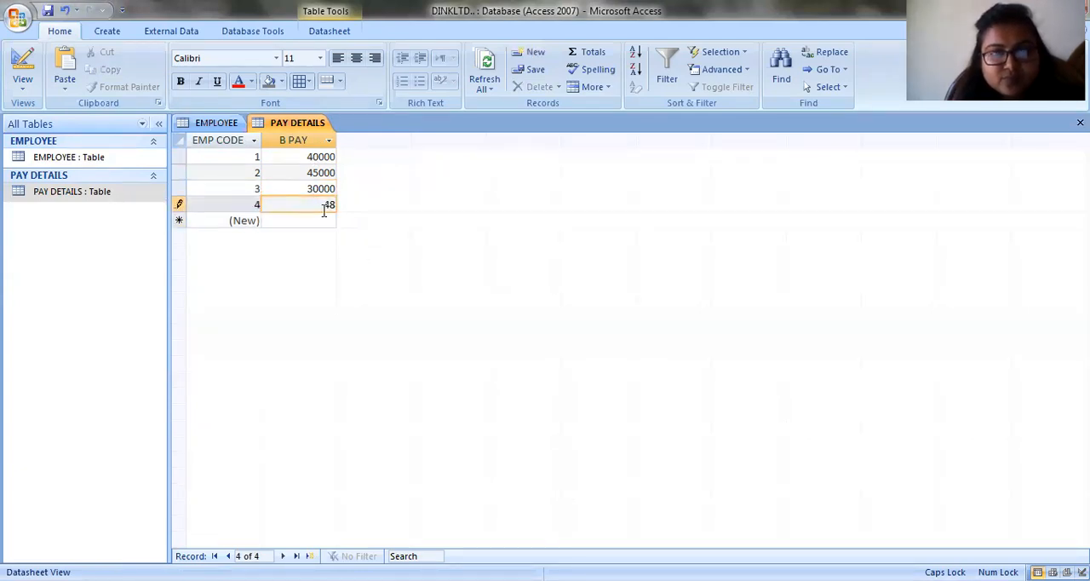
text(000)
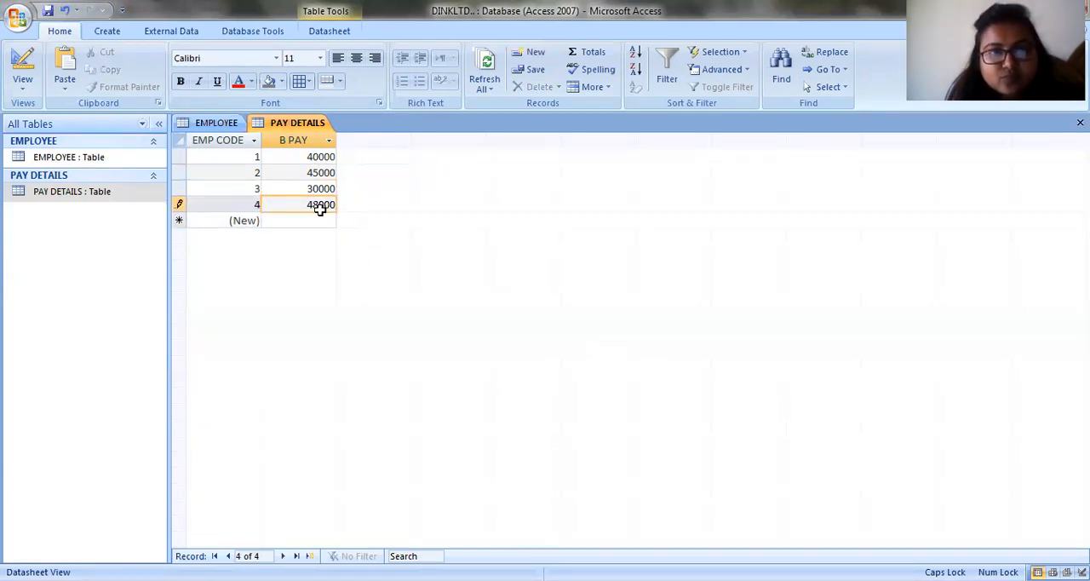
click(319, 223)
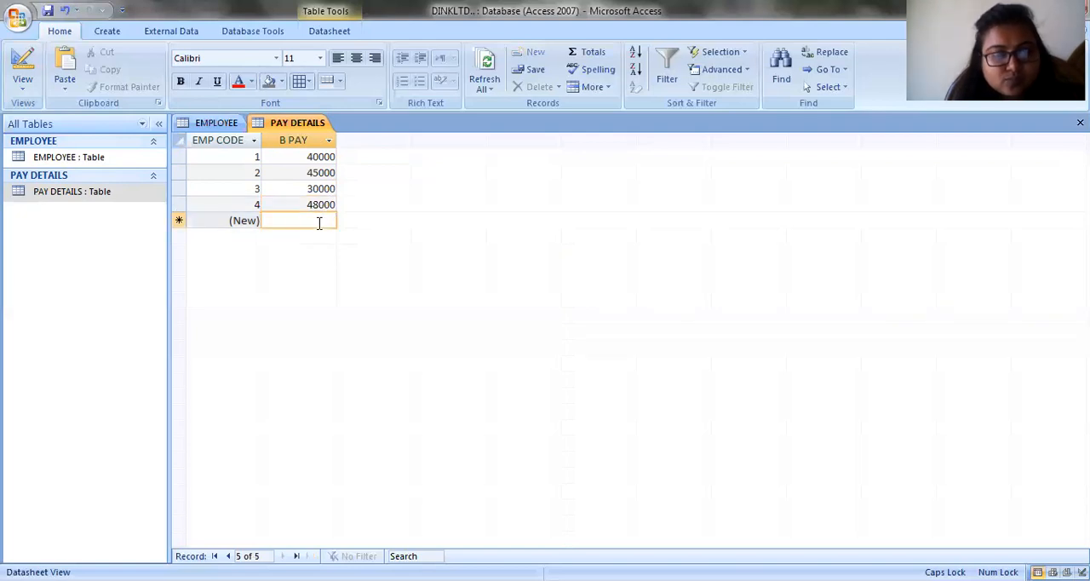
text(49999)
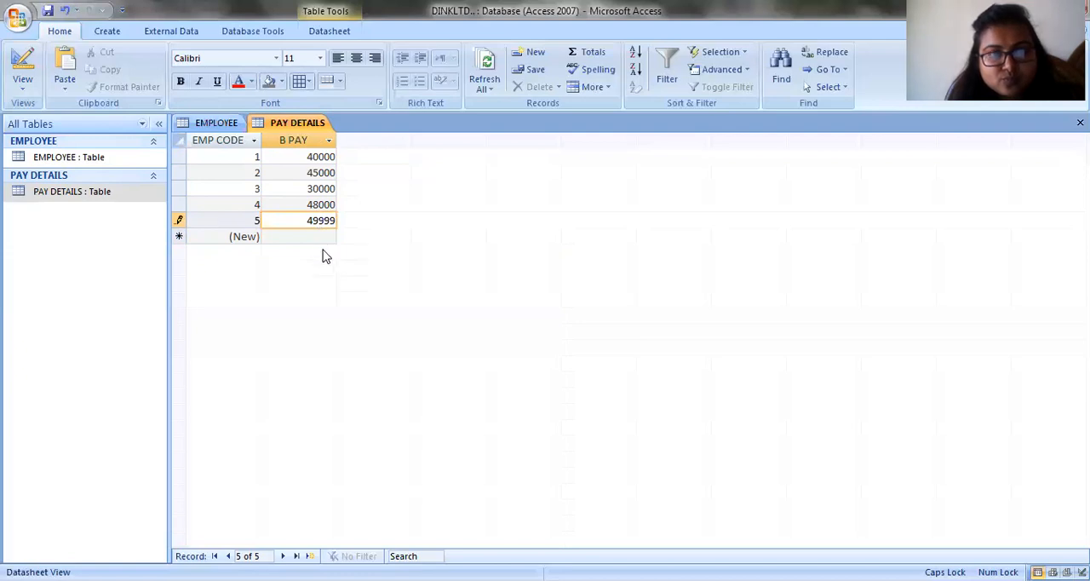
key(BackSpace)
key(BackSpace)
key(BackSpace)
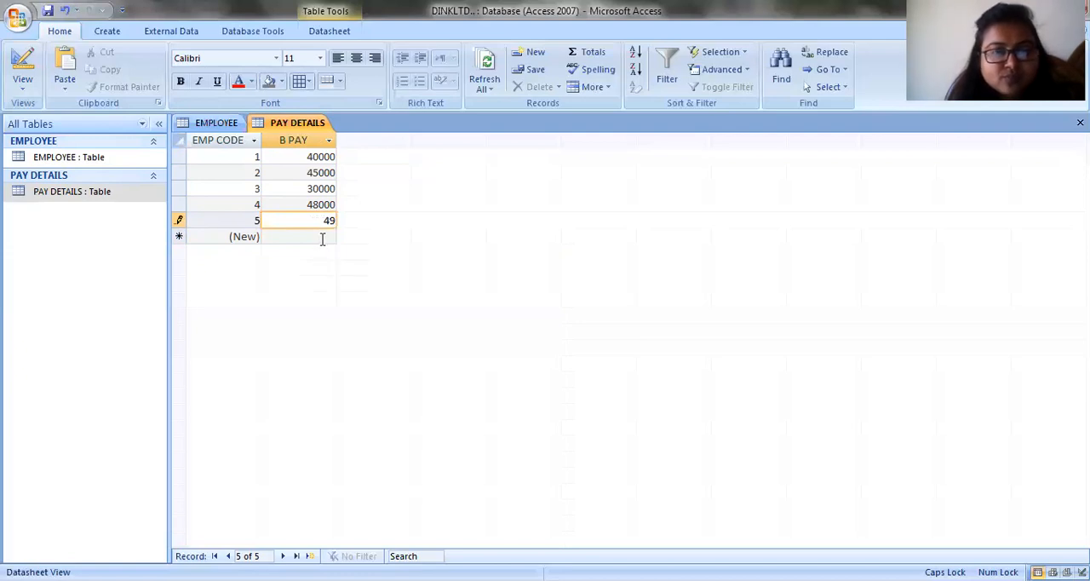
text(000)
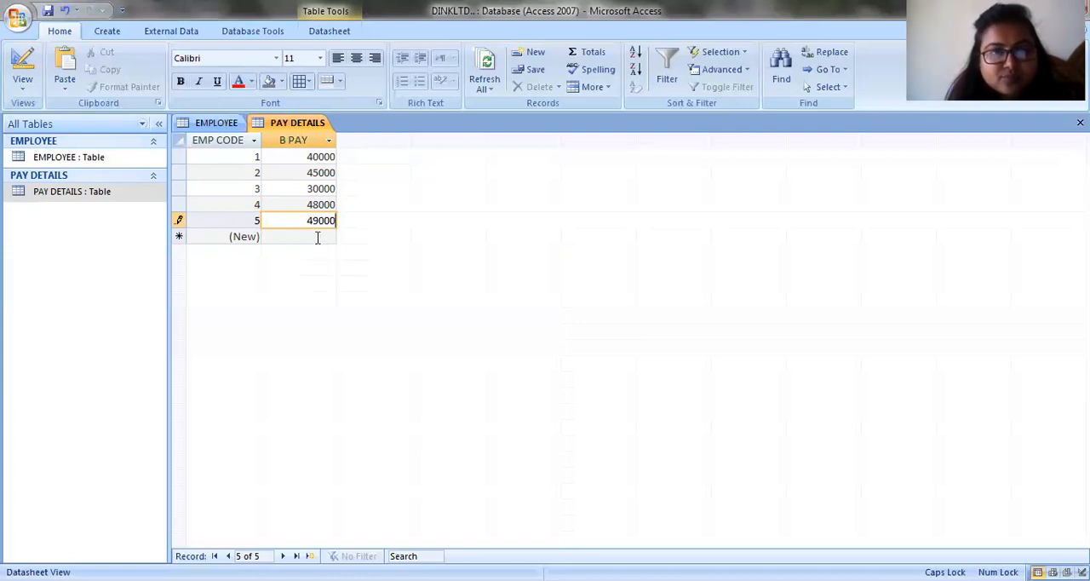
- Enter a B PAY of 46000 for the sixth record and save the PAY DETAILS table
click(317, 237)
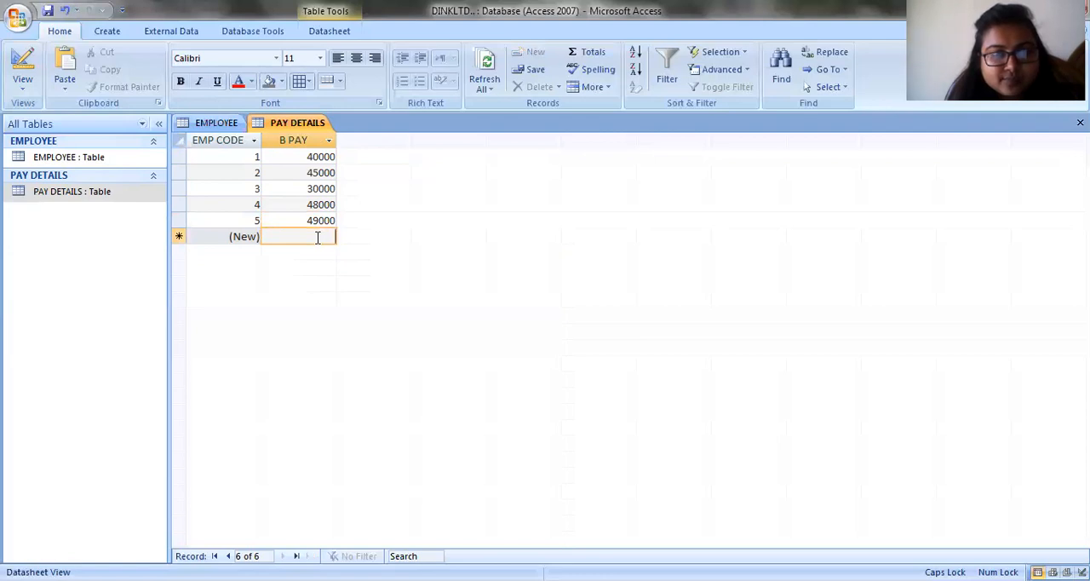
text(46000)
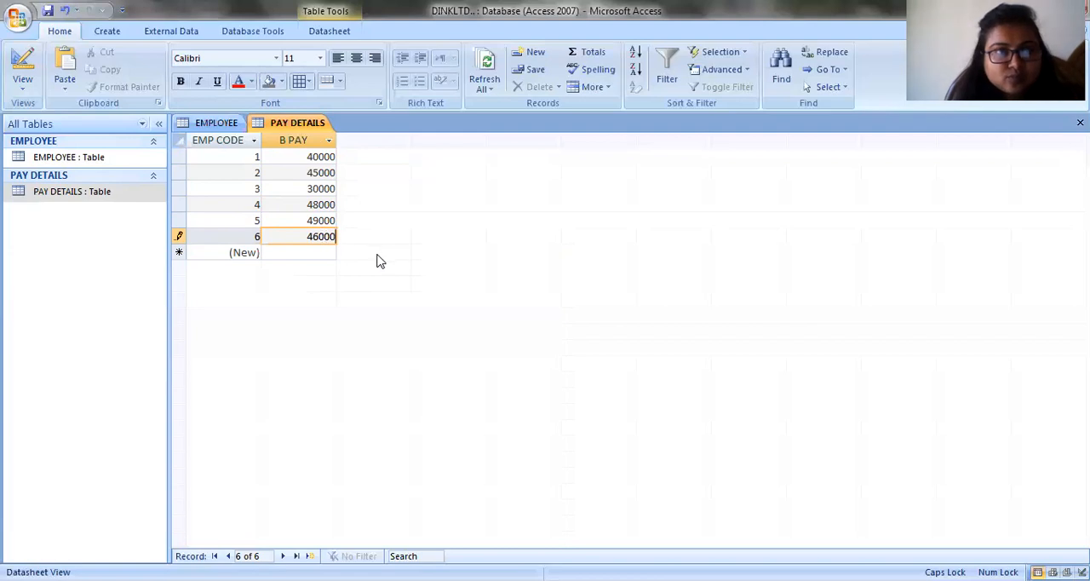
click(47, 11)
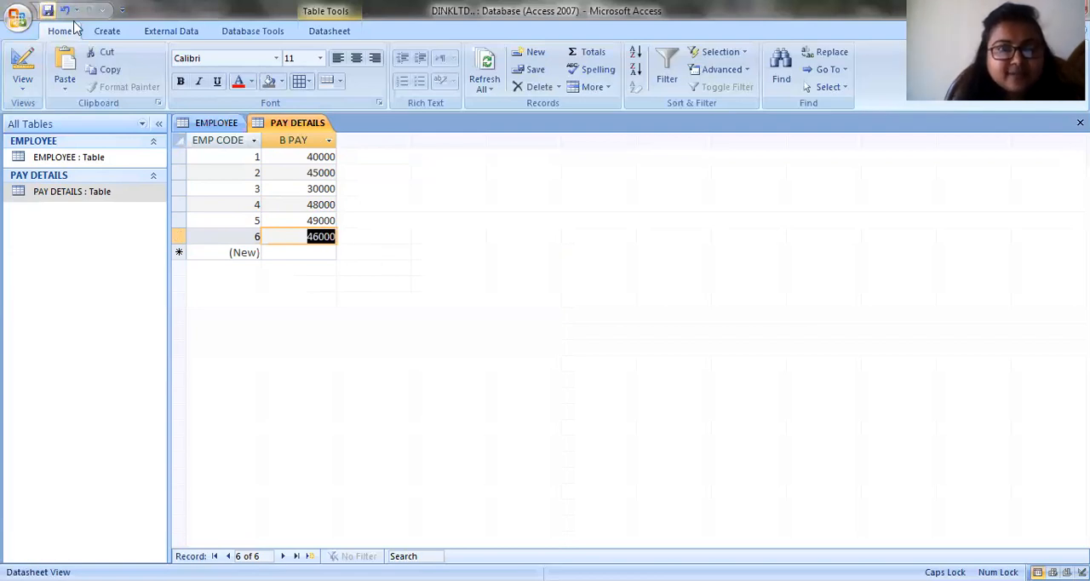
- Compare the EMPLOYEE and PAY DETAILS records, and review the exercise's requirements in Windows Photo Viewer
click(215, 121)
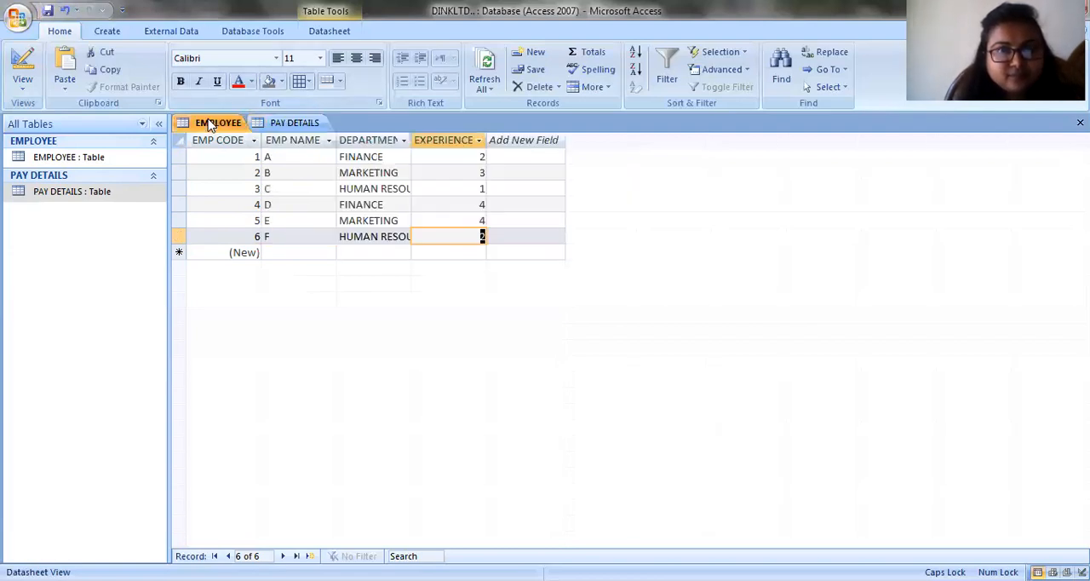
click(311, 121)
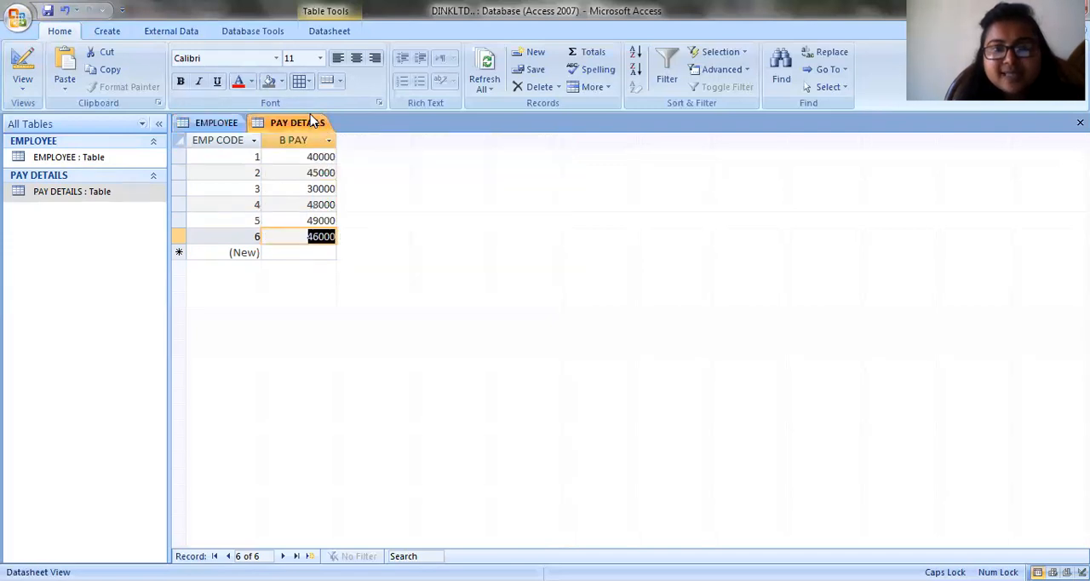
click(226, 124)
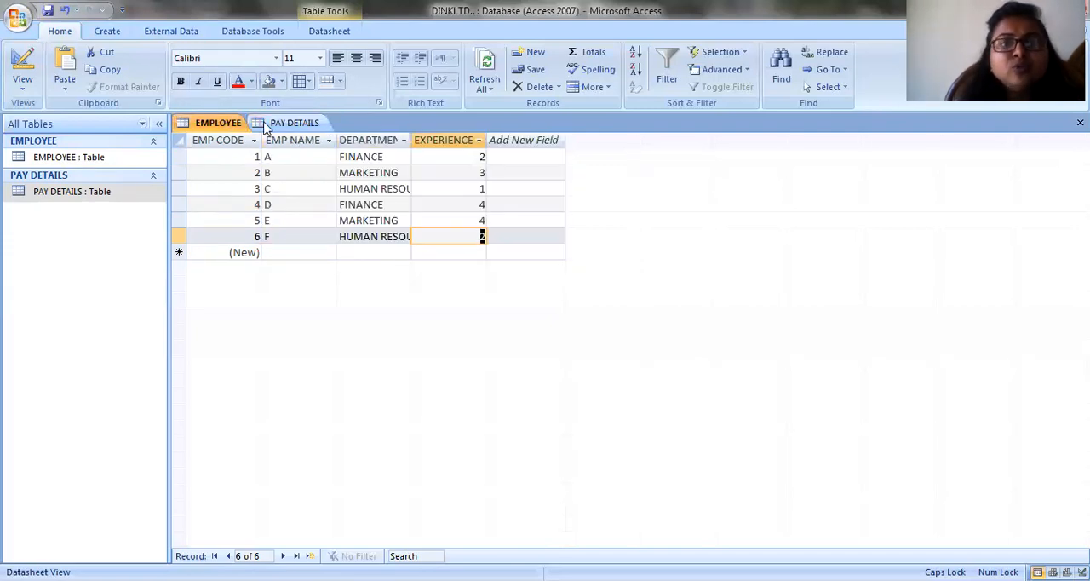
click(263, 123)
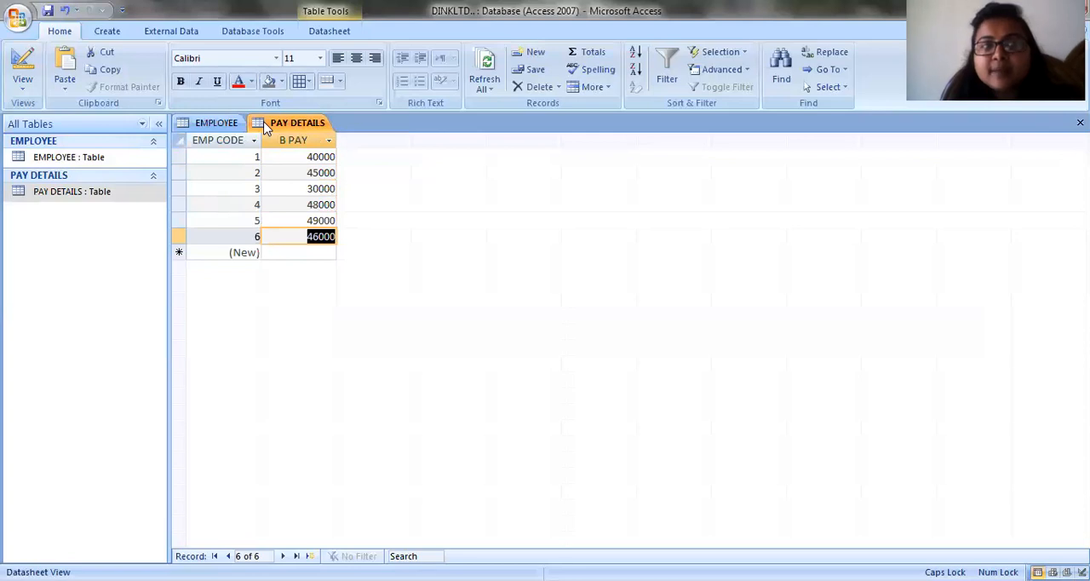
click(228, 124)
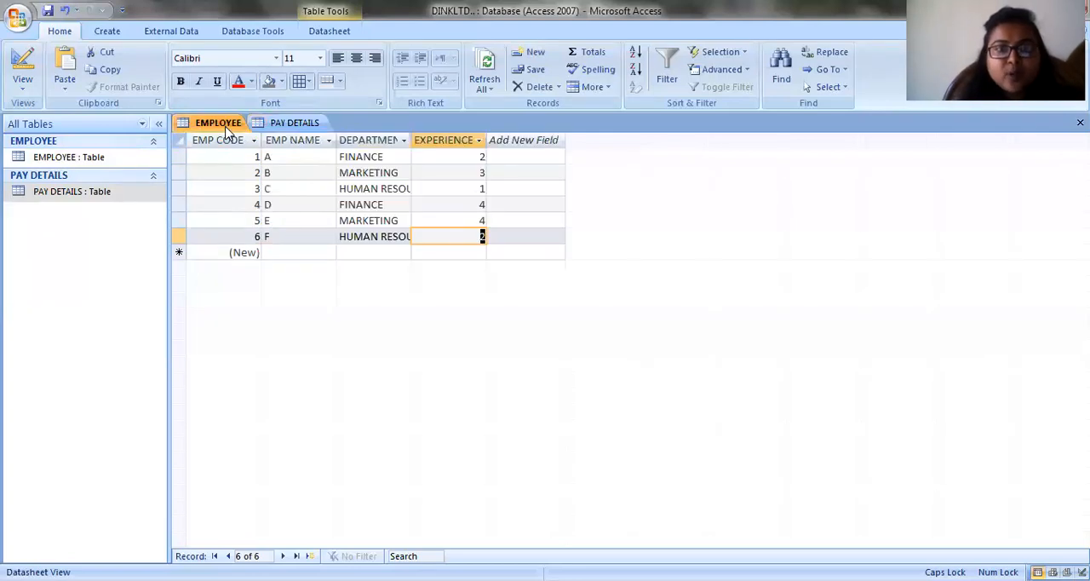
click(282, 126)
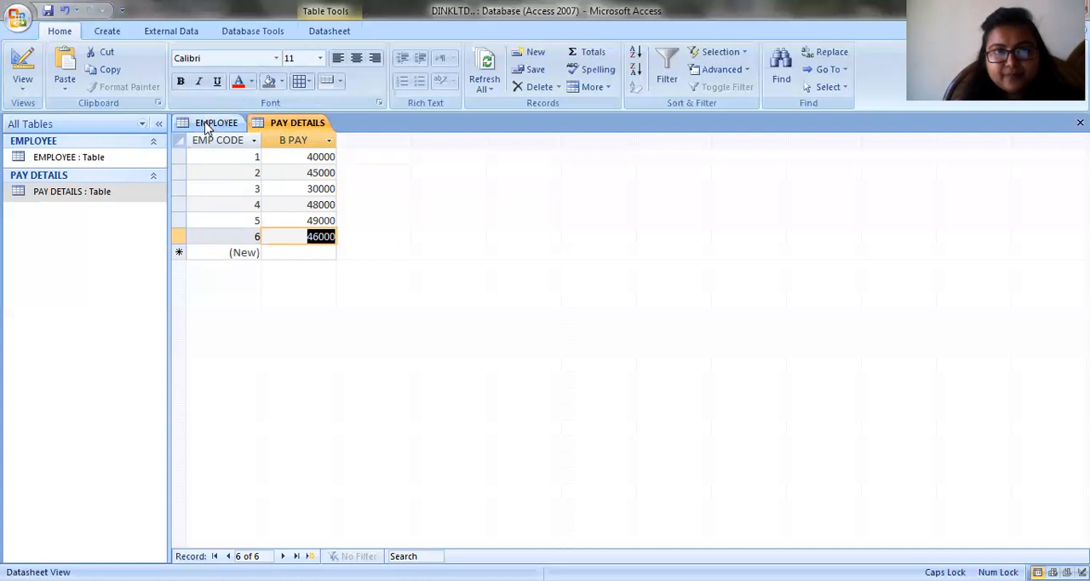
click(209, 124)
click(283, 122)
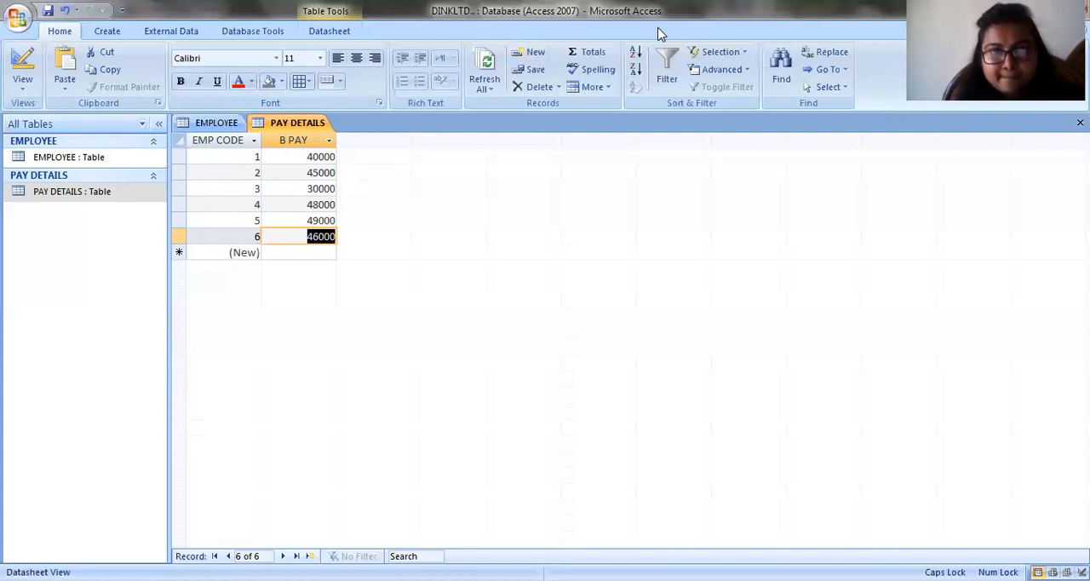
key(alt+Tab)
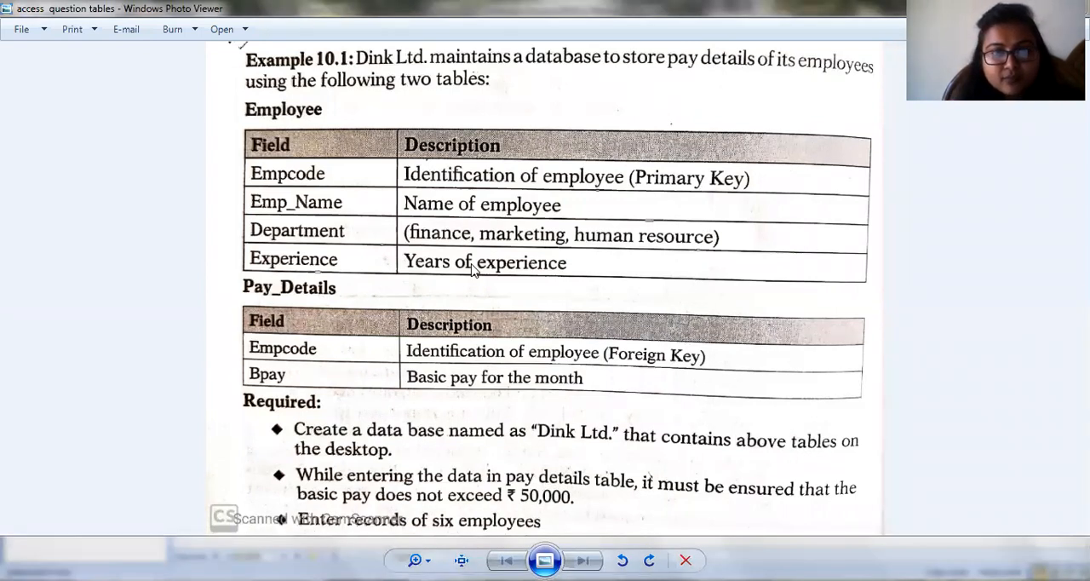
key(alt+Tab)
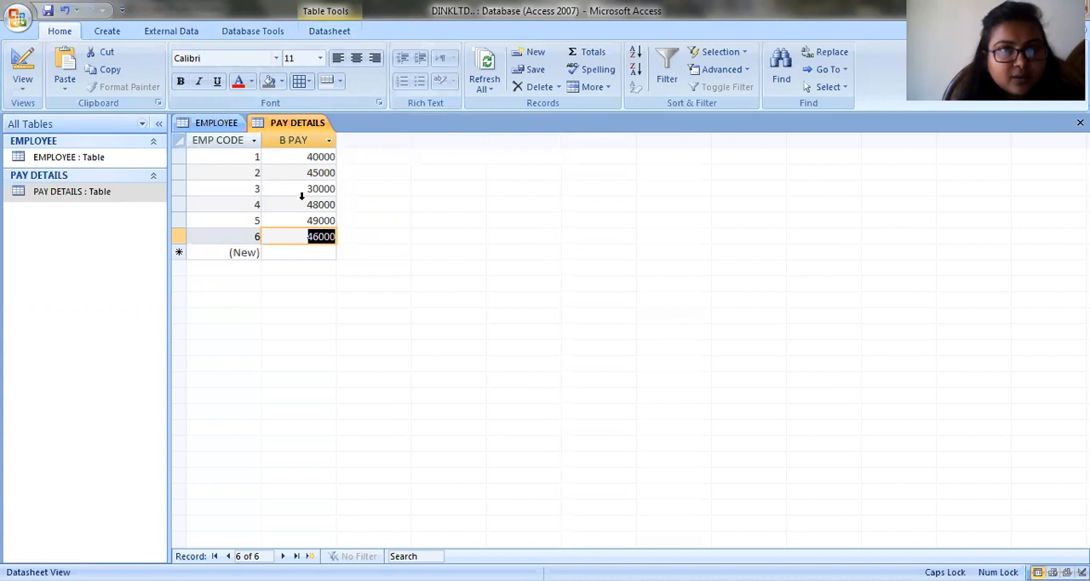
- Open the database's relationships layout and add the EMPLOYEE and PAY DETAILS tables to it
click(262, 33)
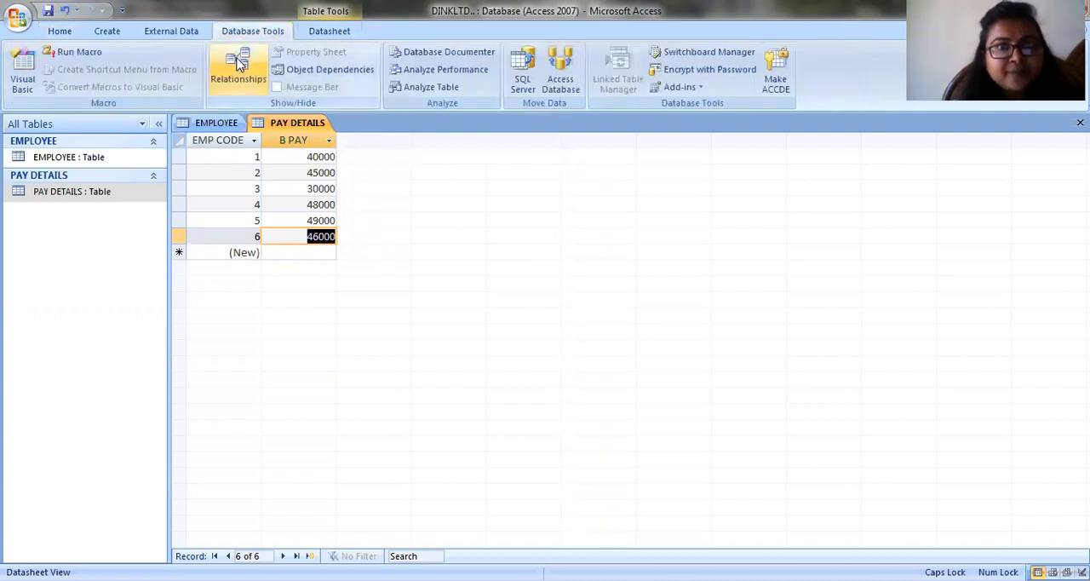
click(239, 63)
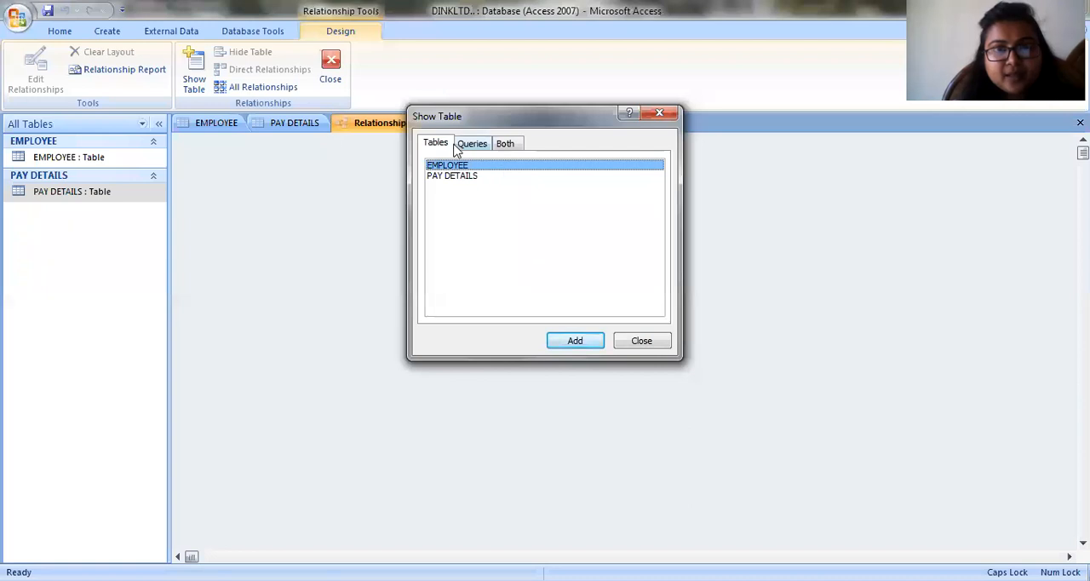
click(318, 121)
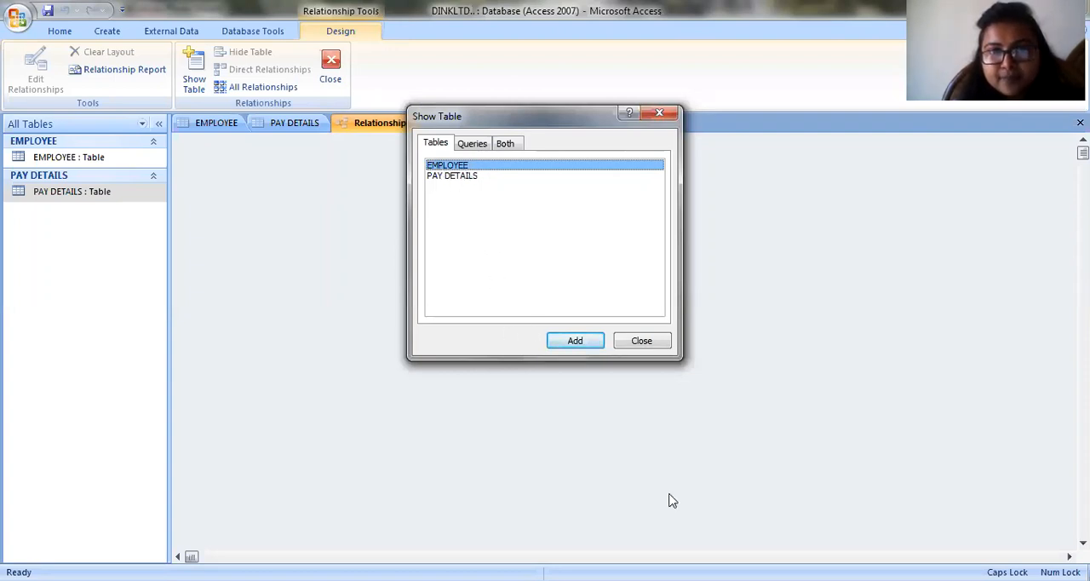
click(576, 340)
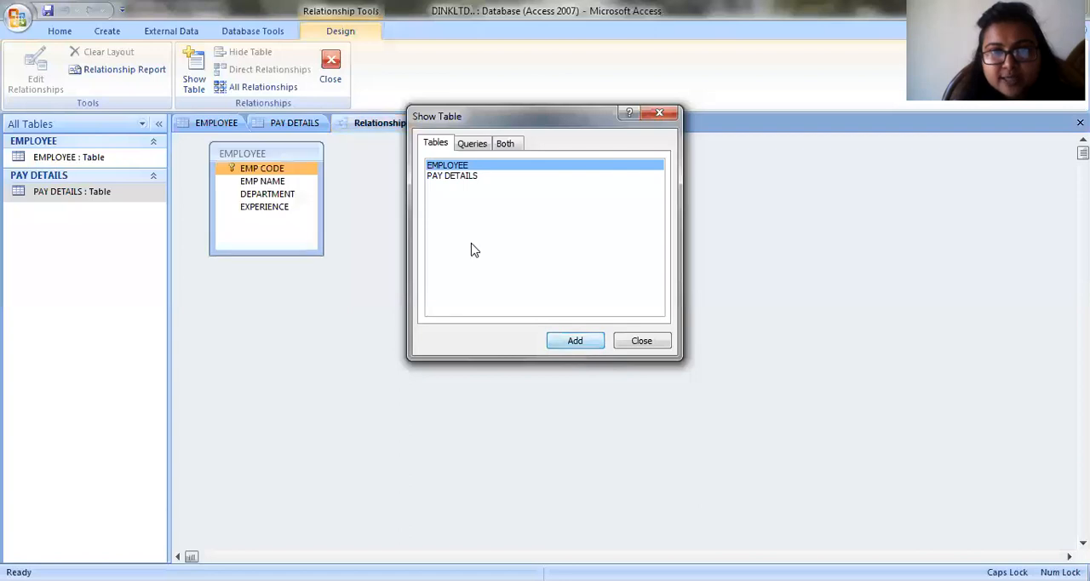
click(454, 175)
click(586, 337)
click(668, 115)
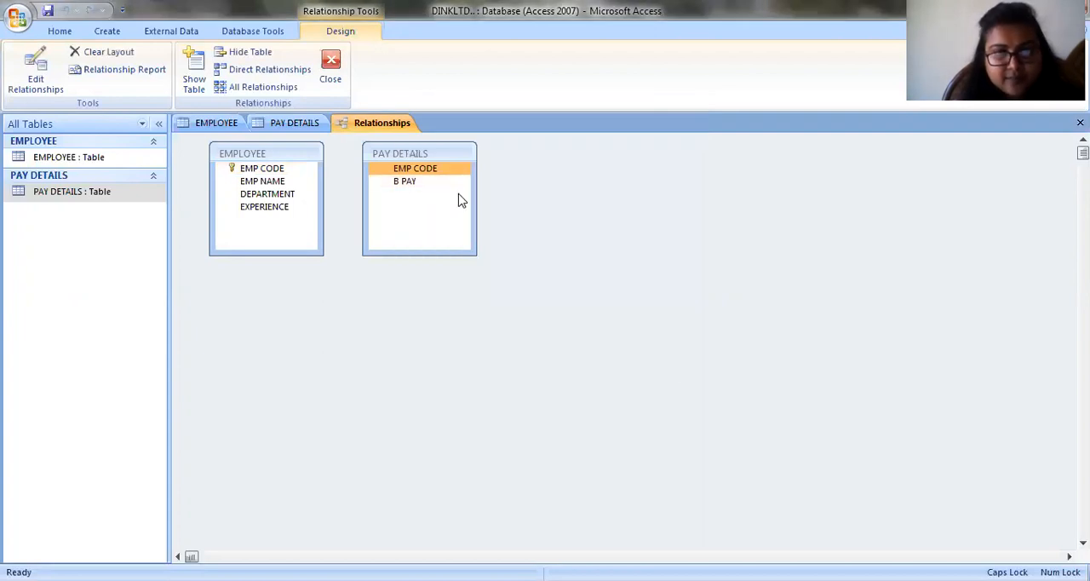
- Try to create a relationship from EMPLOYEE's EMP CODE to PAY DETAILS' EMP CODE with referential integrity enforced
click(252, 169)
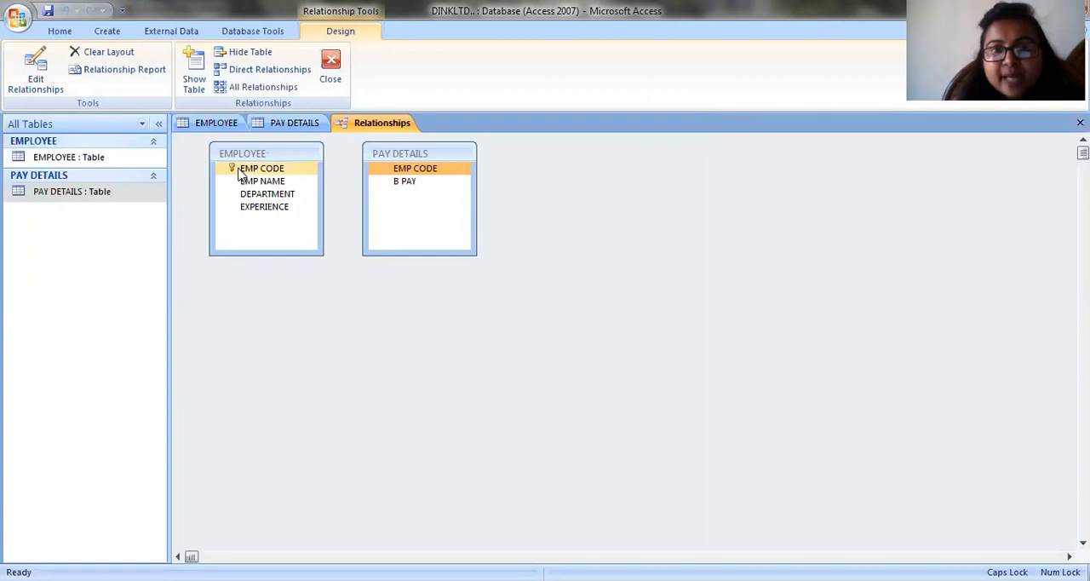
drag(241, 173, 398, 172)
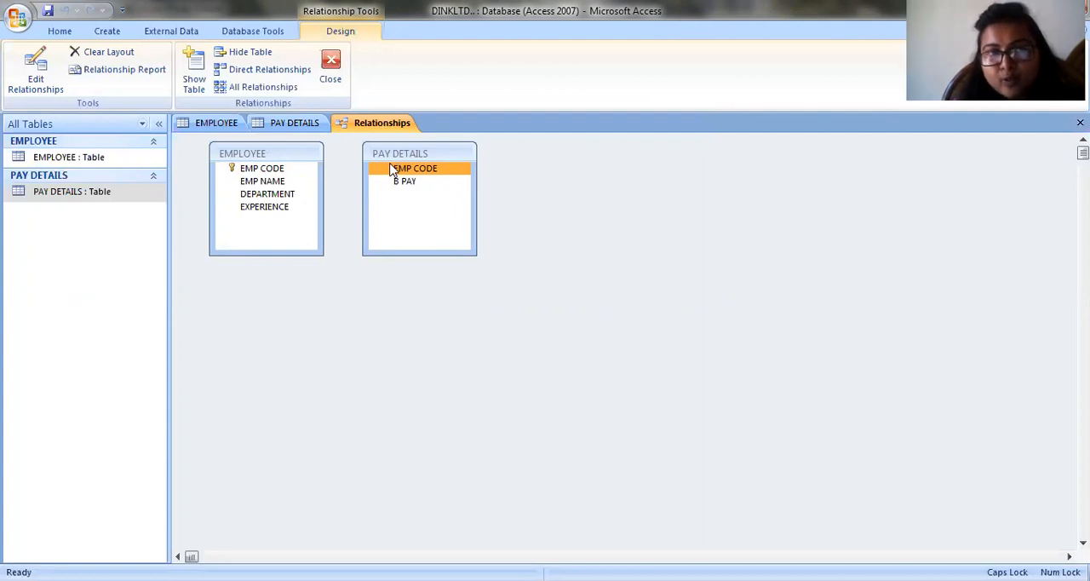
drag(275, 171, 395, 170)
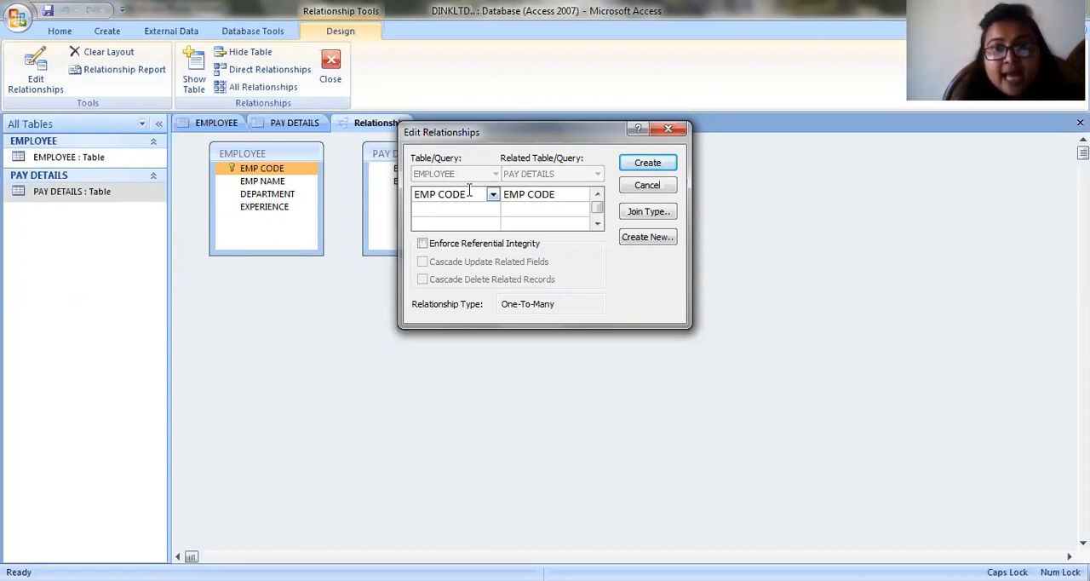
click(423, 244)
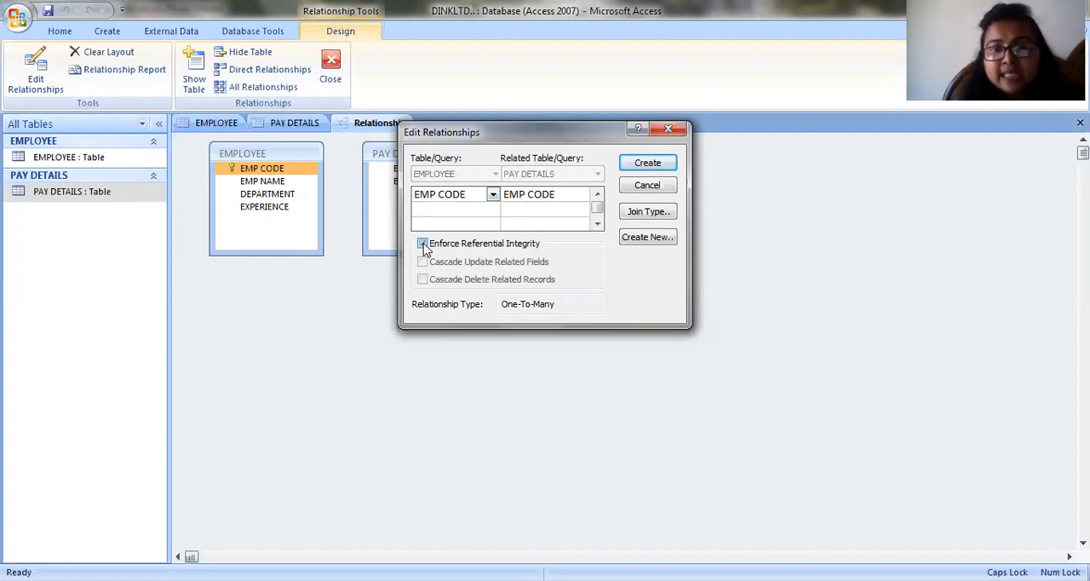
click(647, 162)
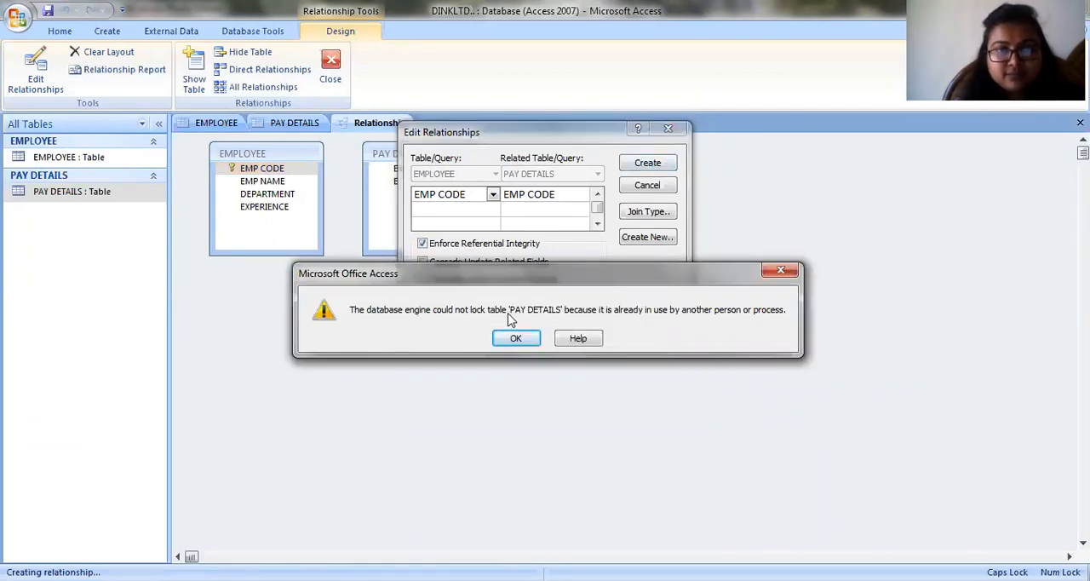
click(516, 338)
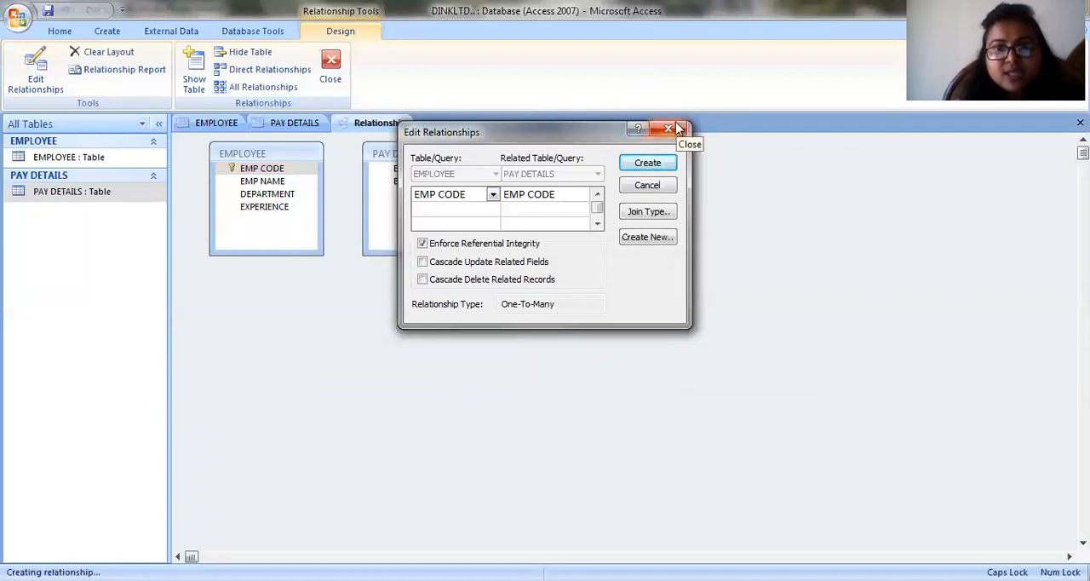
click(652, 185)
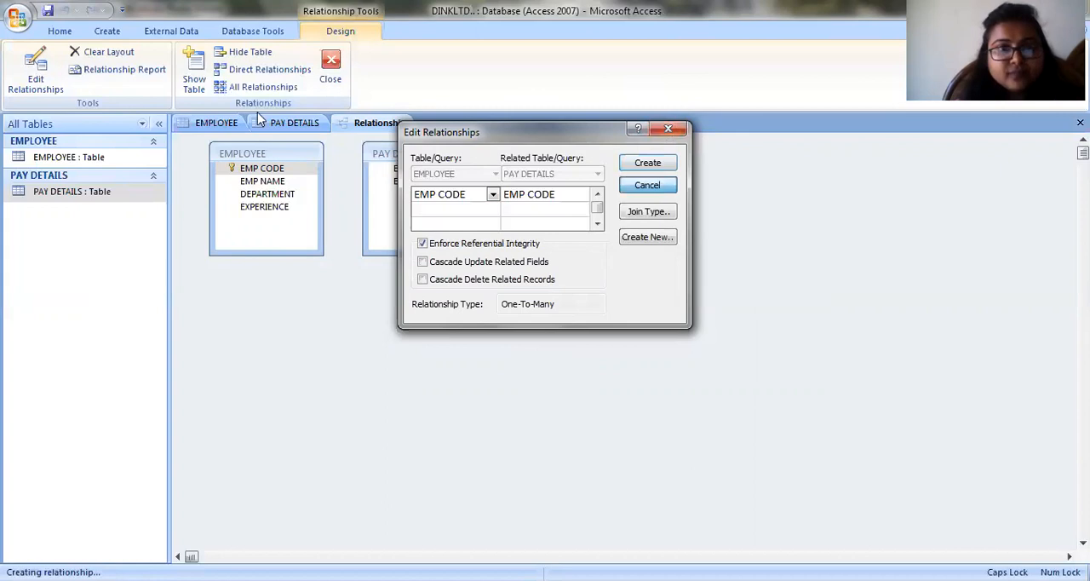
- Close the open PAY DETAILS and EMPLOYEE tables, keeping only the relationships layout open
click(285, 122)
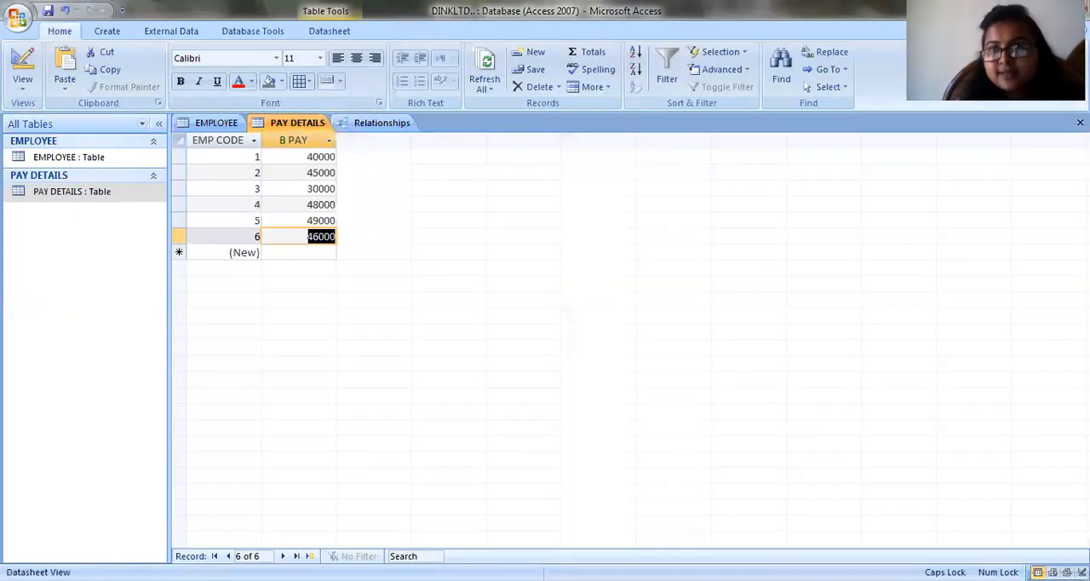
click(1079, 123)
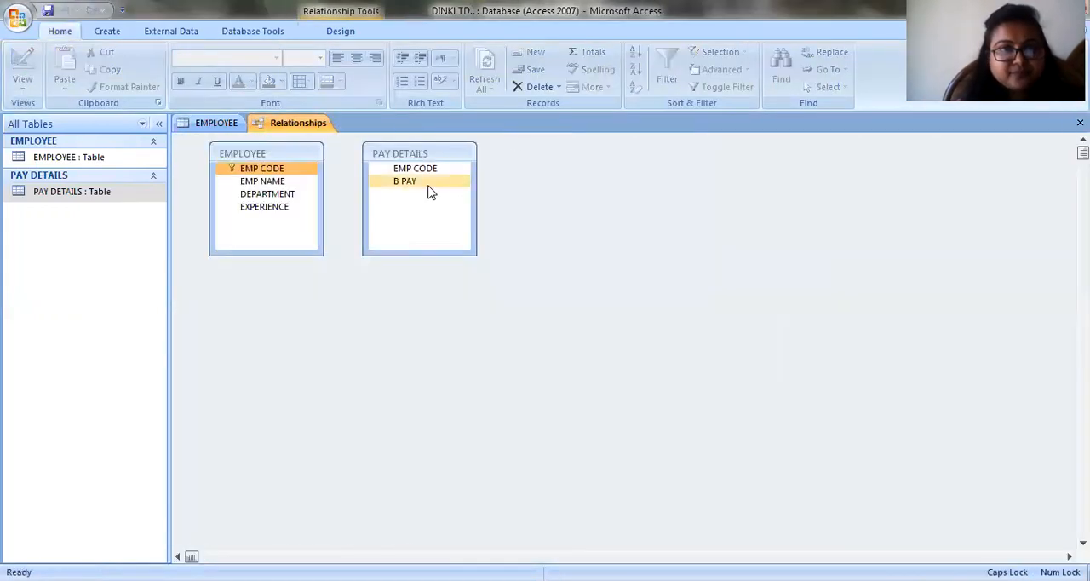
click(232, 126)
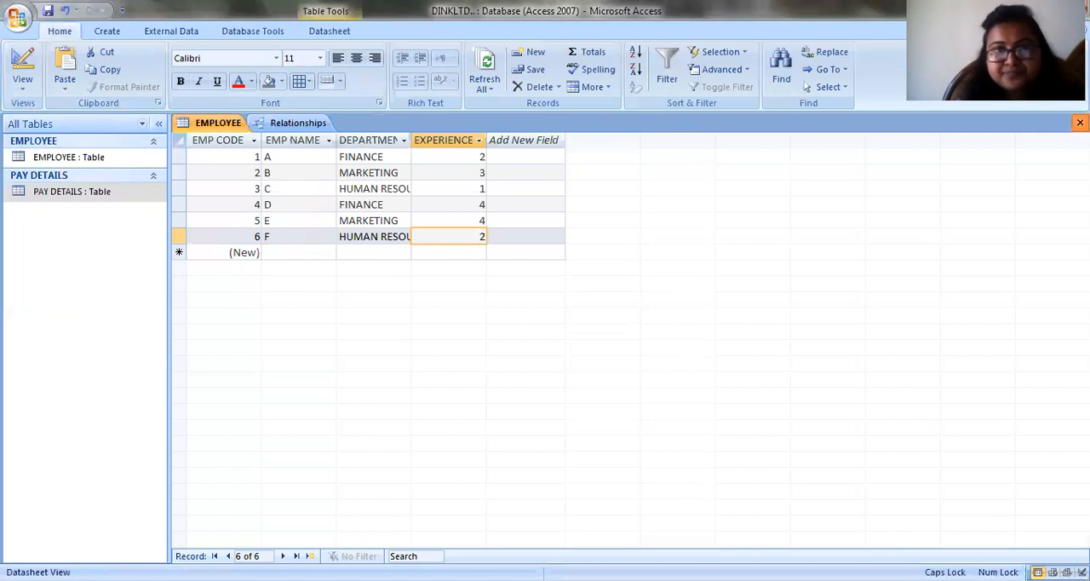
click(1080, 123)
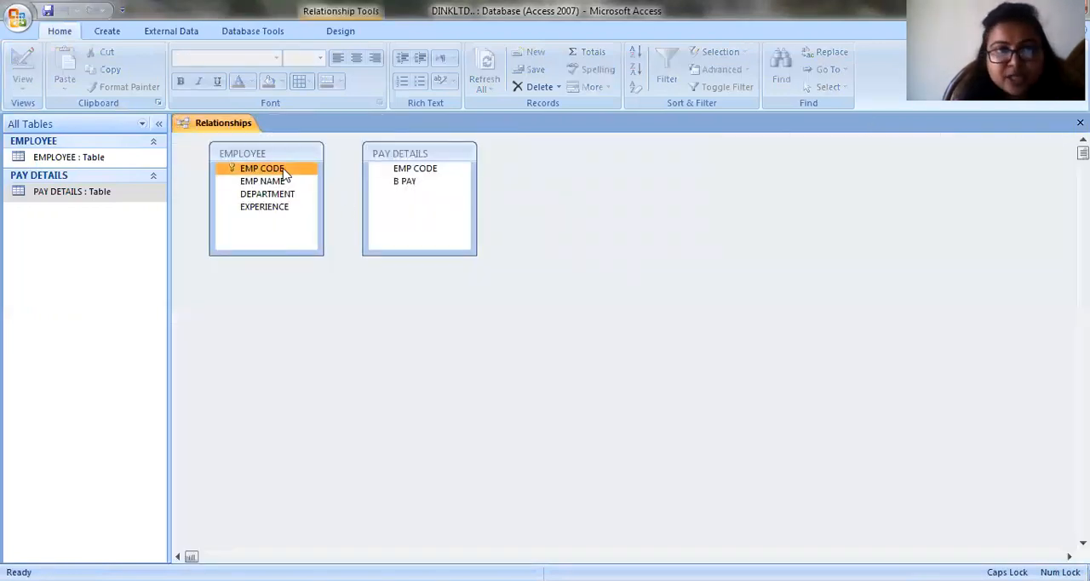
- Create a relationship from EMPLOYEE's EMP CODE to PAY DETAILS' EMP CODE, enforcing referential integrity
drag(284, 171, 395, 161)
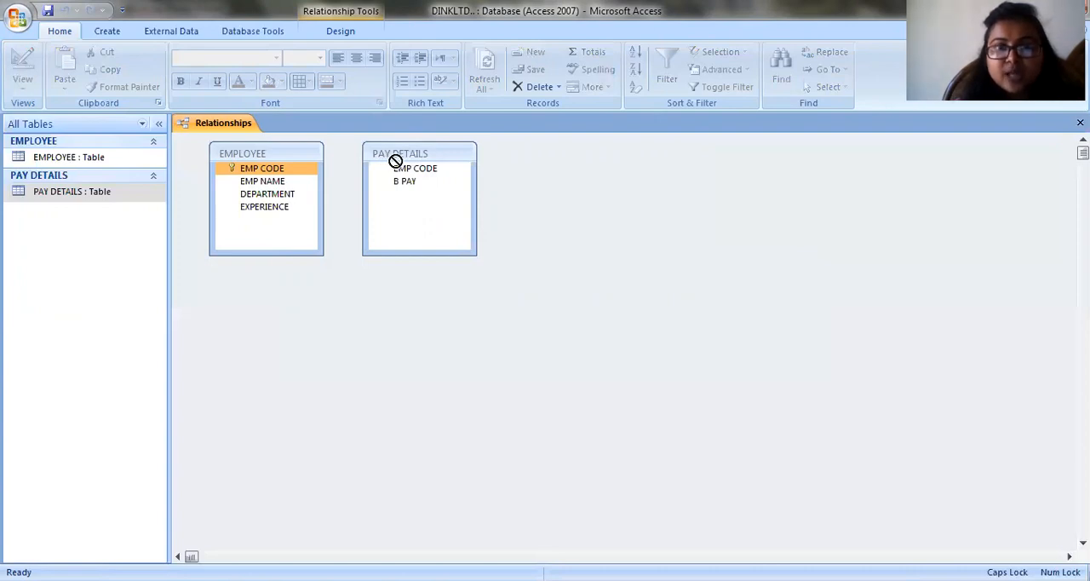
drag(395, 161, 395, 160)
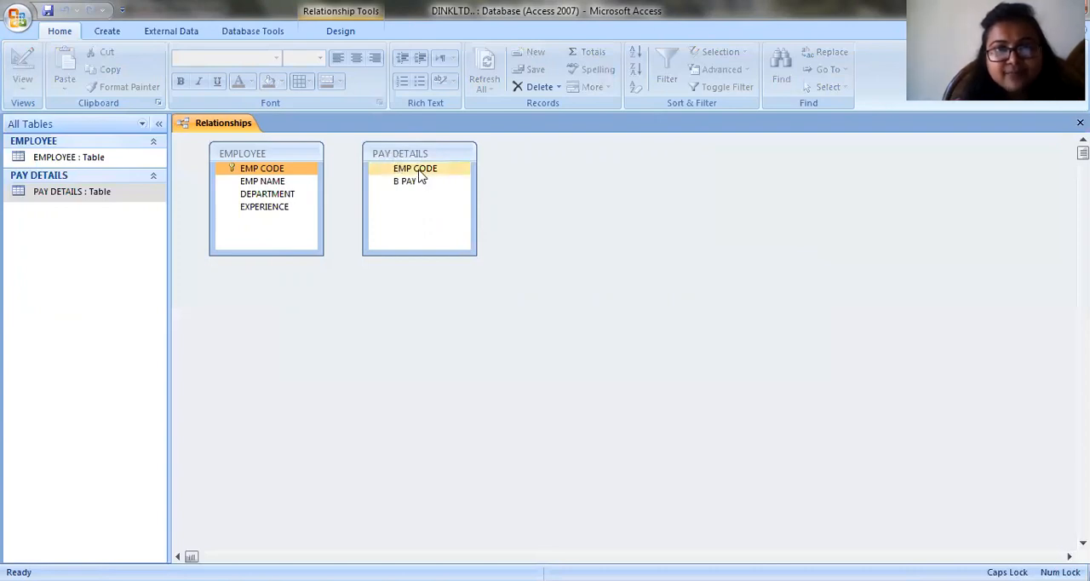
drag(274, 166, 393, 168)
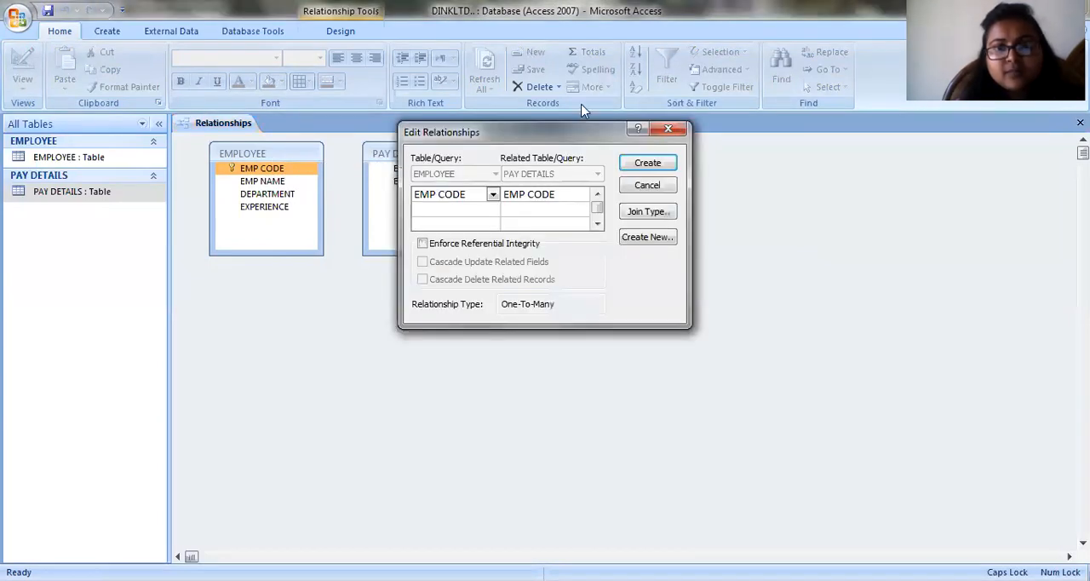
click(423, 243)
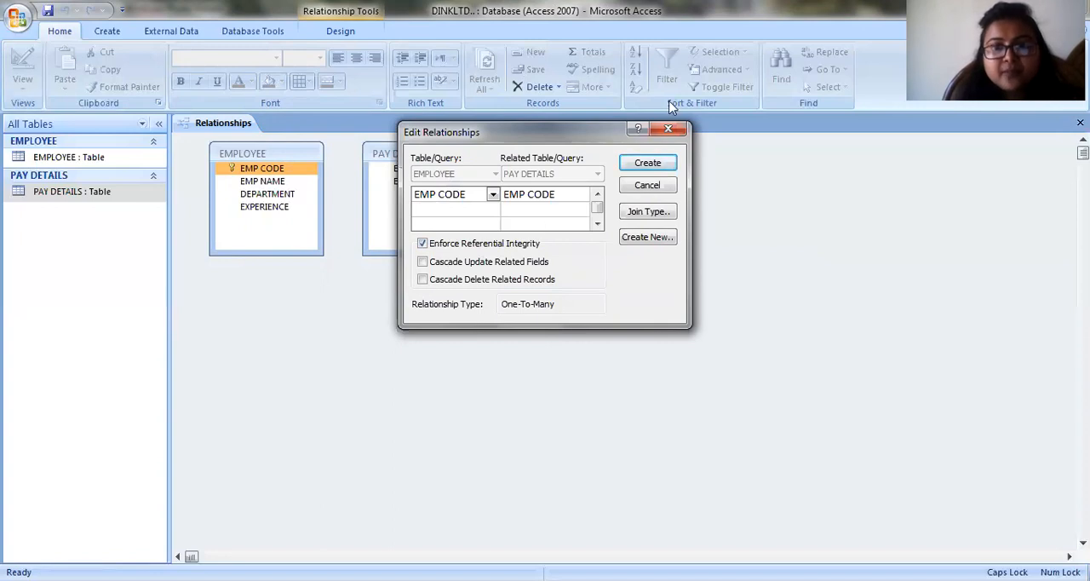
click(649, 166)
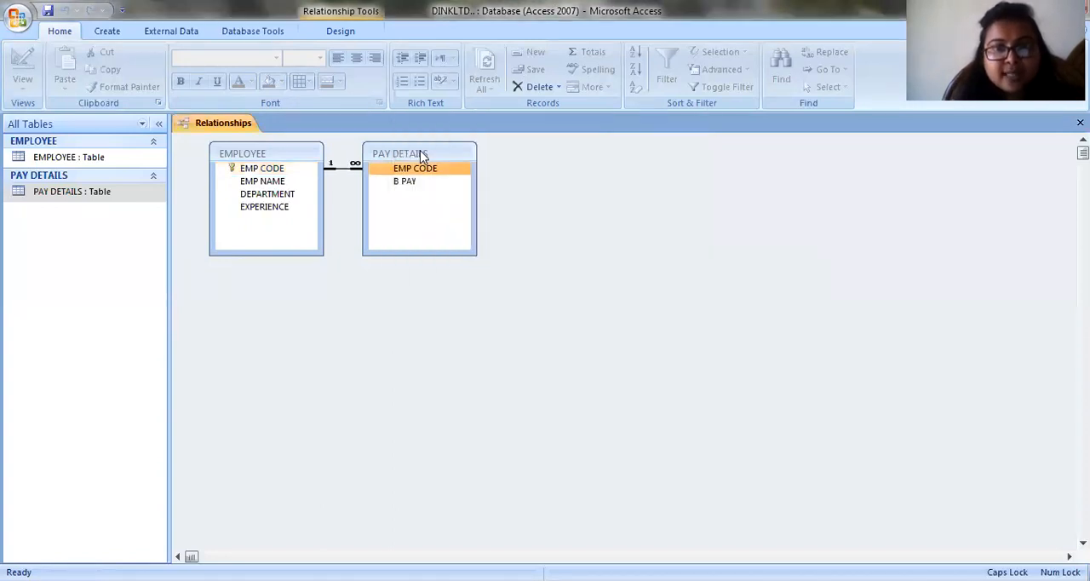
- Move the PAY DETAILS table farther away from EMPLOYEE in the layout, and switch to the exercise in Windows Photo Viewer
drag(421, 156, 670, 214)
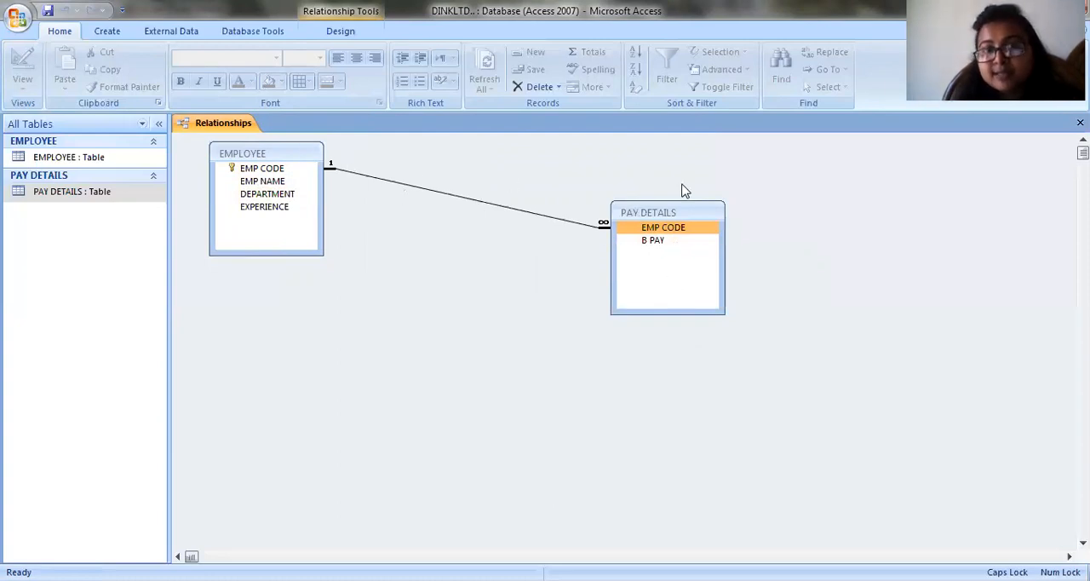
click(273, 167)
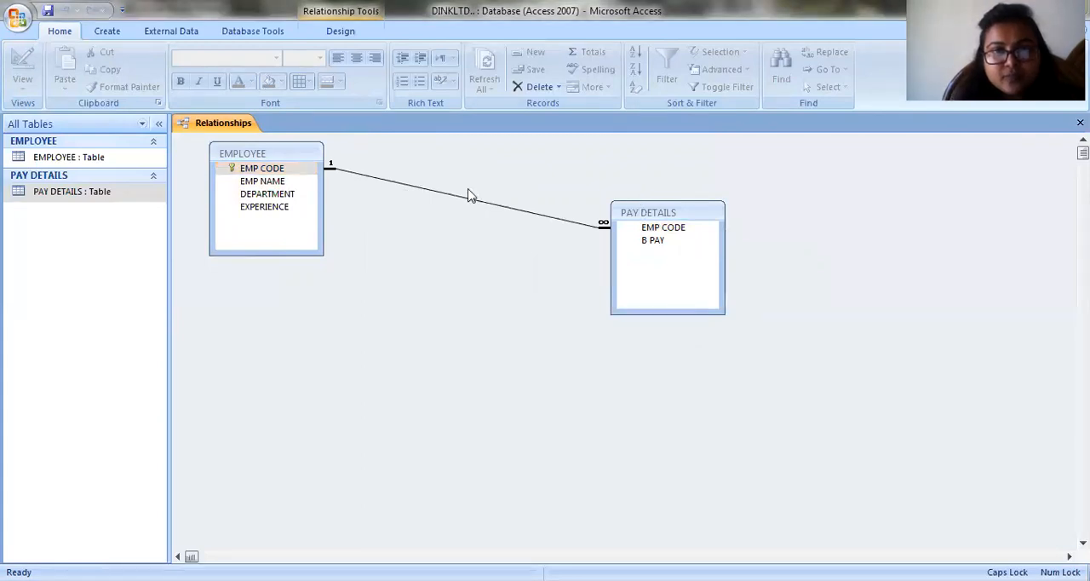
key(alt+Tab)
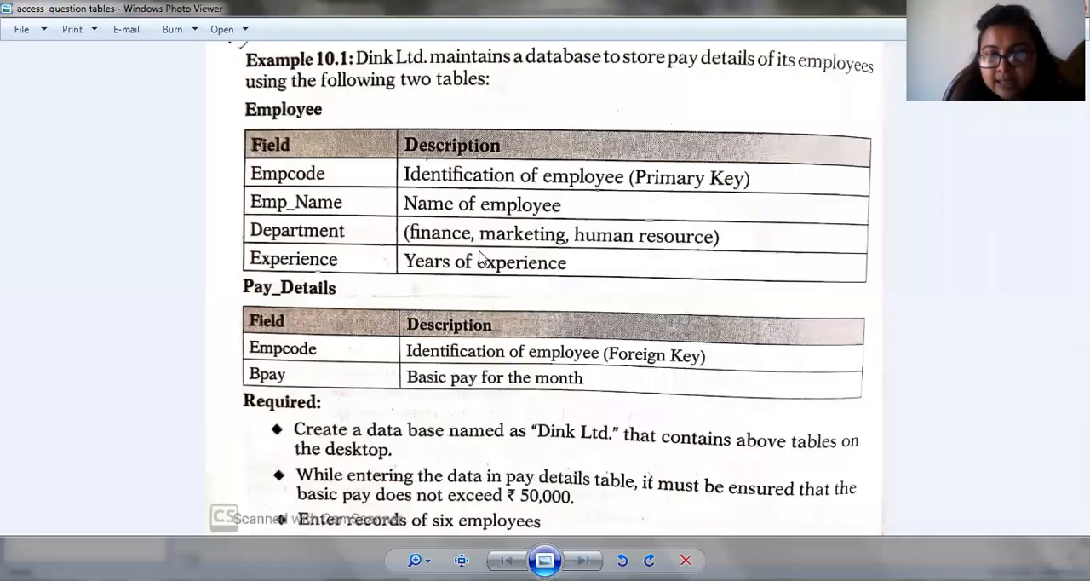